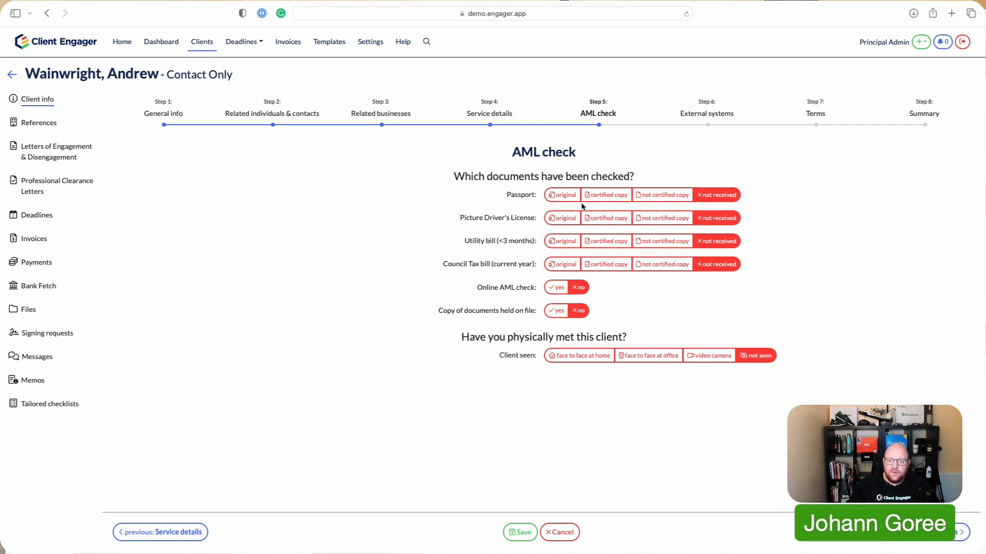
Record the passport as certified copy, the driver's license as not certified copy, and mark the online AML check and held document copies as yes.
click(565, 195)
click(605, 195)
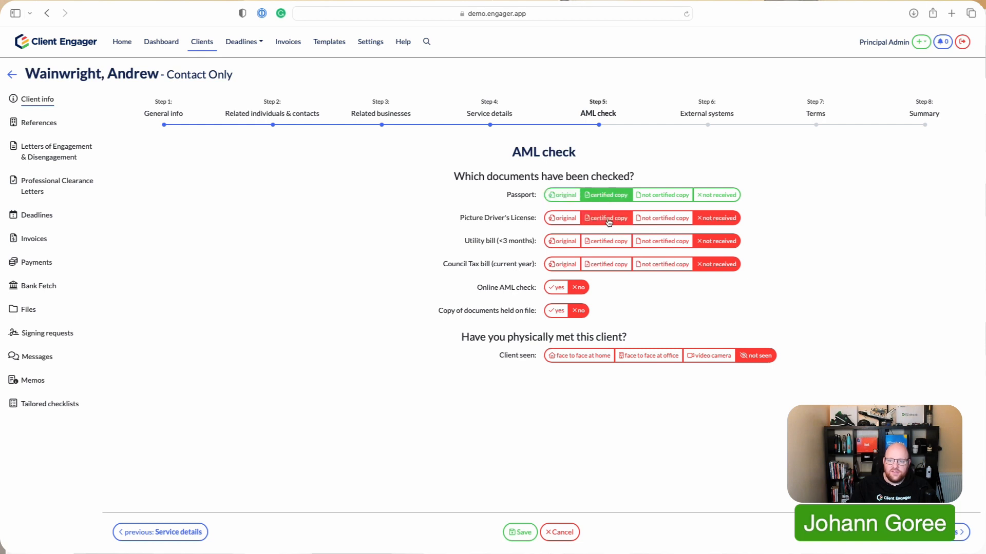
click(662, 218)
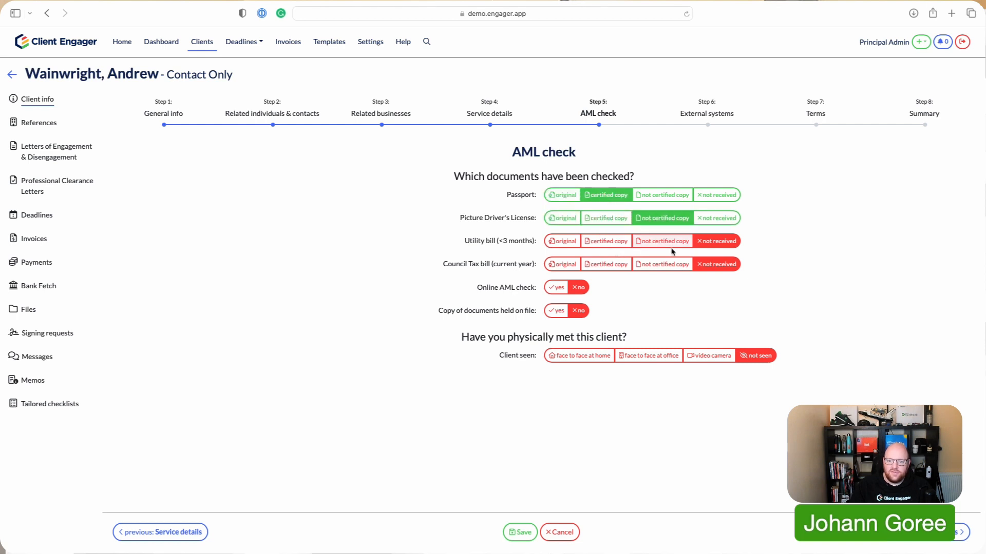
click(564, 289)
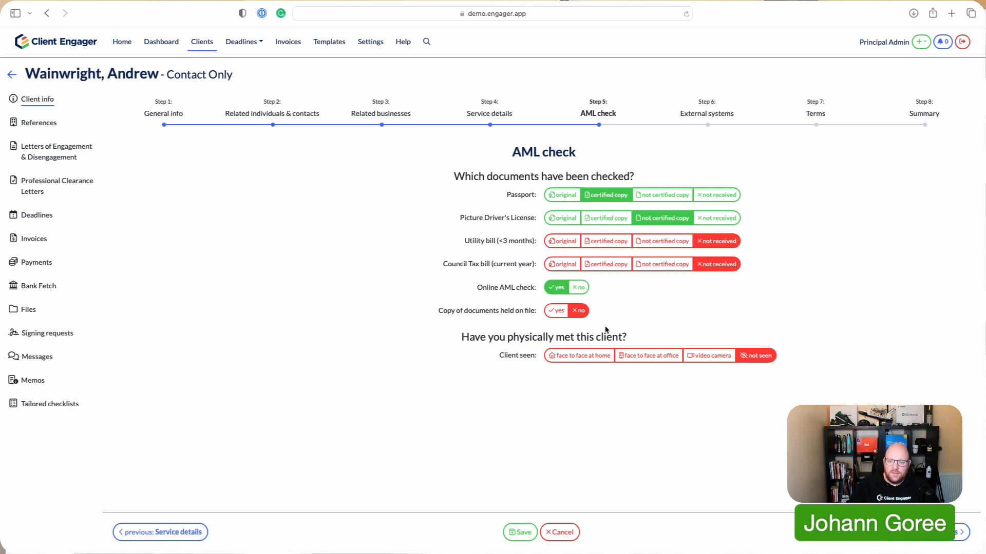
click(556, 312)
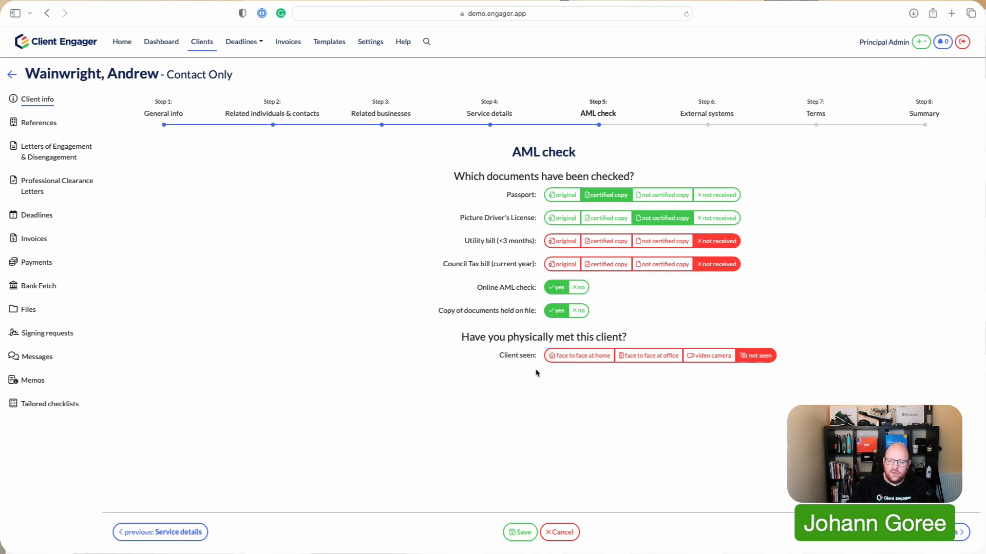
Try the face-to-face and video camera options for how the client was seen, ending on not seen.
click(565, 359)
click(632, 363)
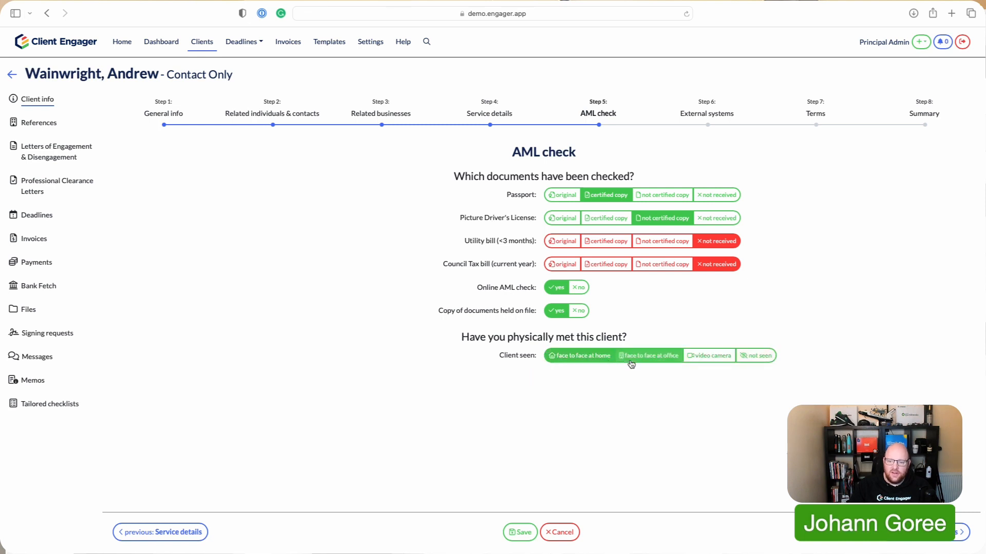
click(709, 363)
click(711, 358)
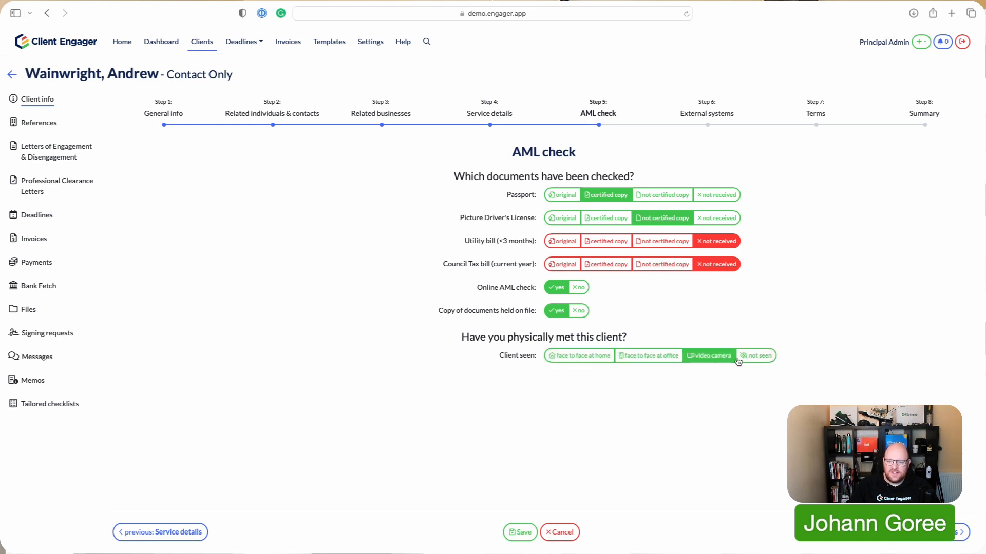
click(750, 358)
click(710, 359)
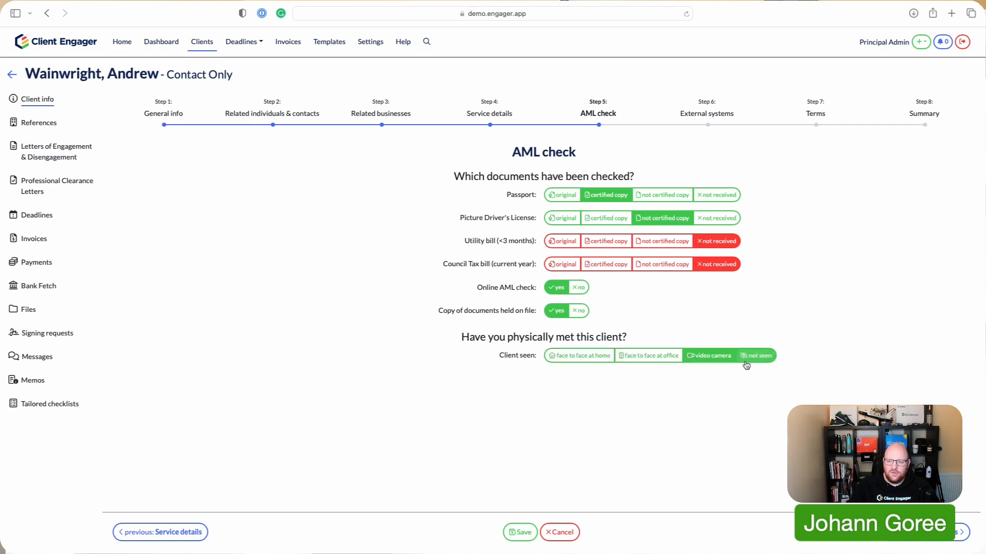
click(753, 357)
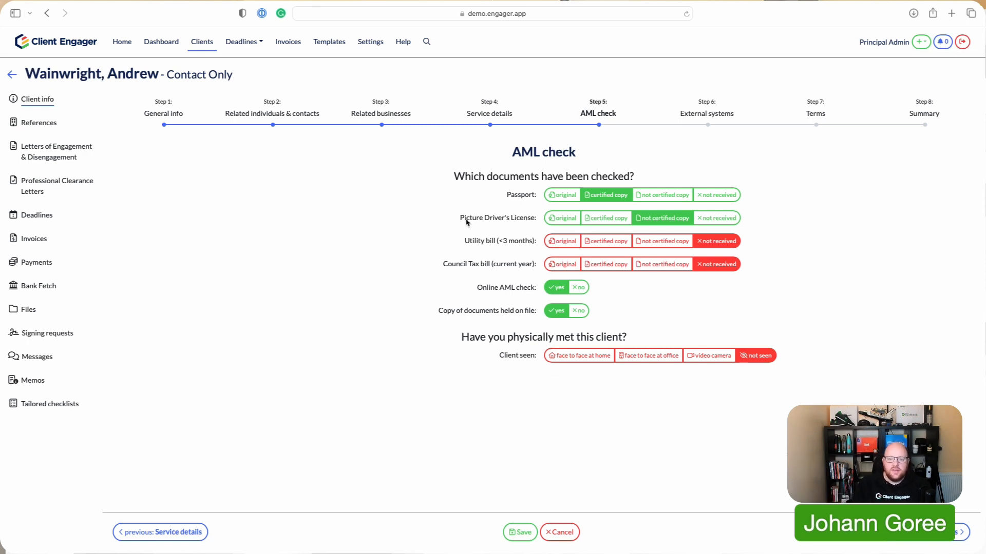
Review the Additional info custom fields in the settings and in the contact-only client's general info.
click(371, 44)
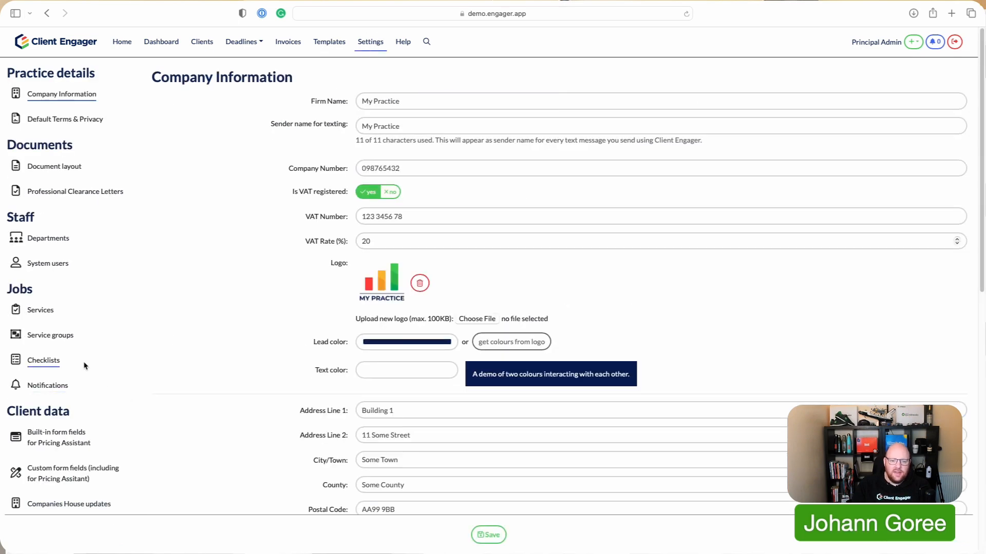
scroll(67, 400, down, 3)
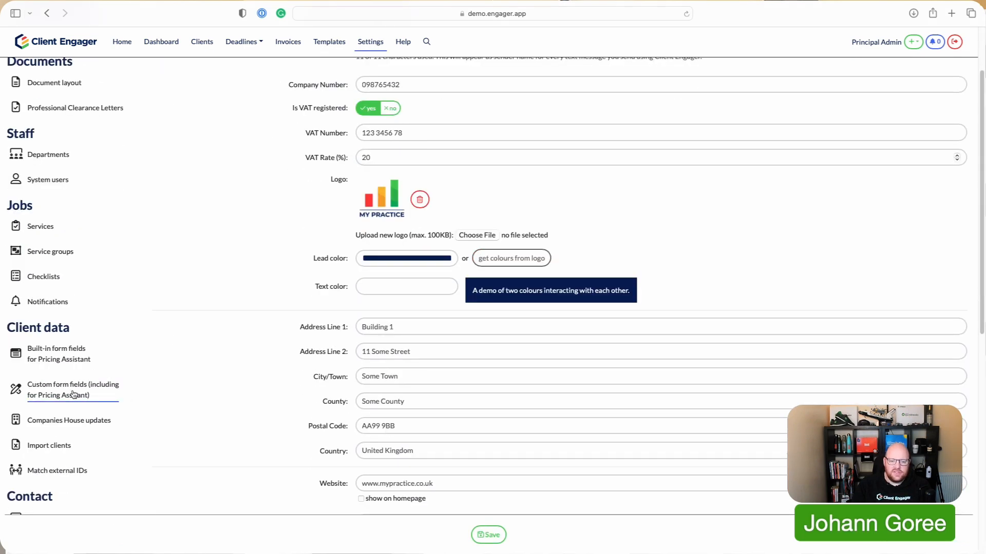
click(73, 395)
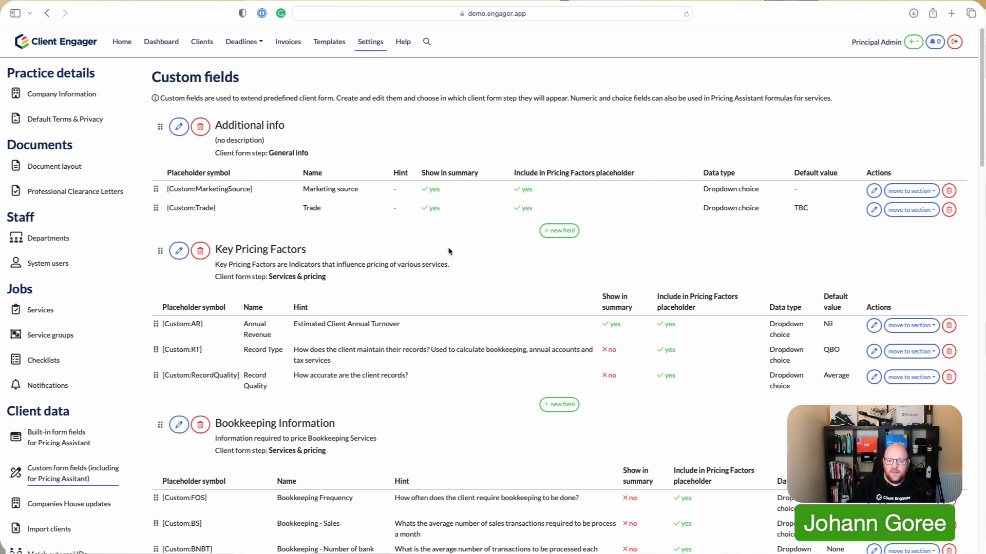
scroll(443, 261, down, 1)
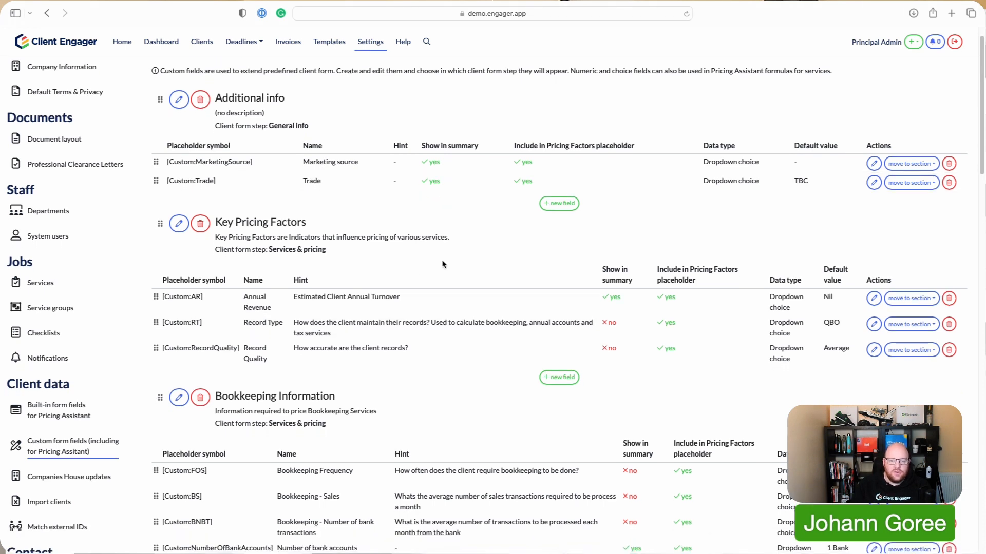
scroll(443, 263, up, 1)
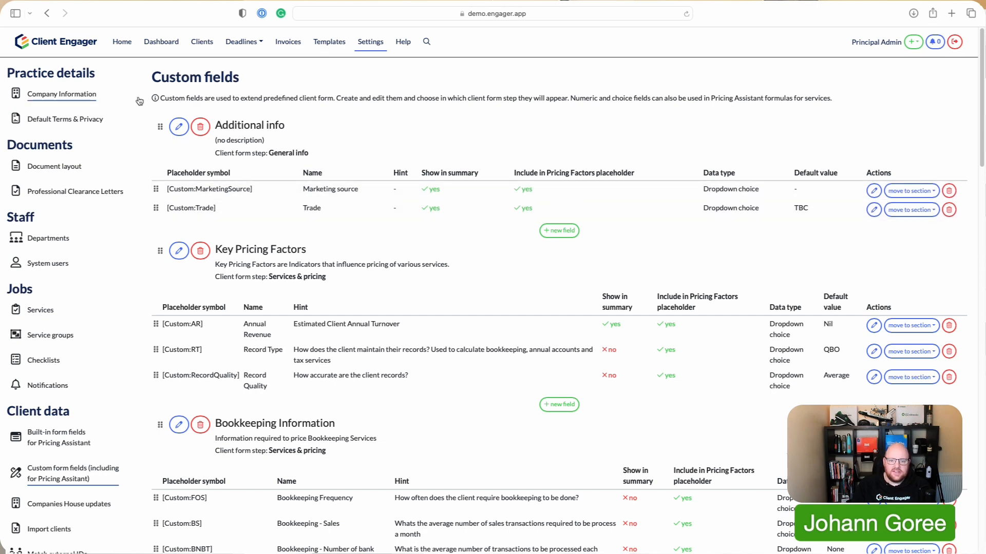
click(202, 41)
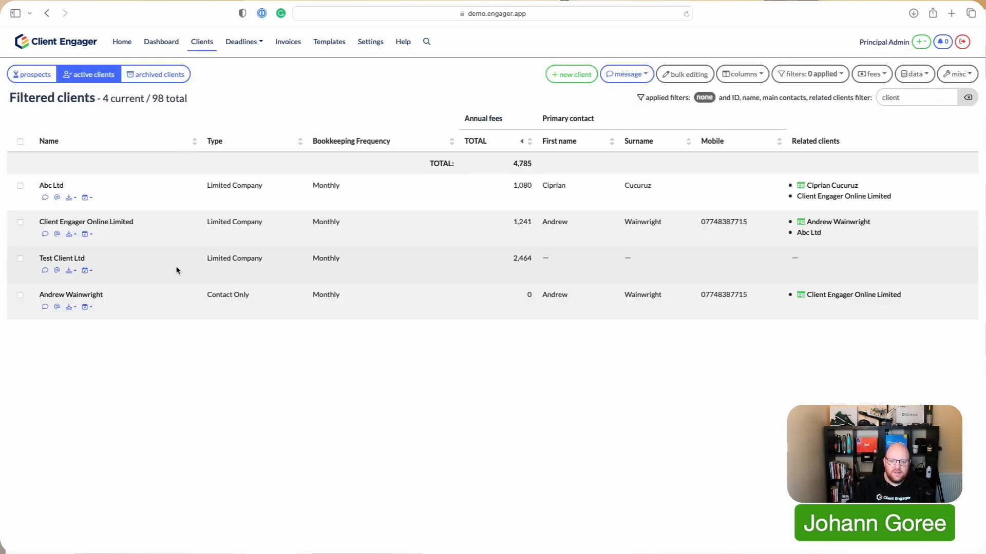
click(99, 296)
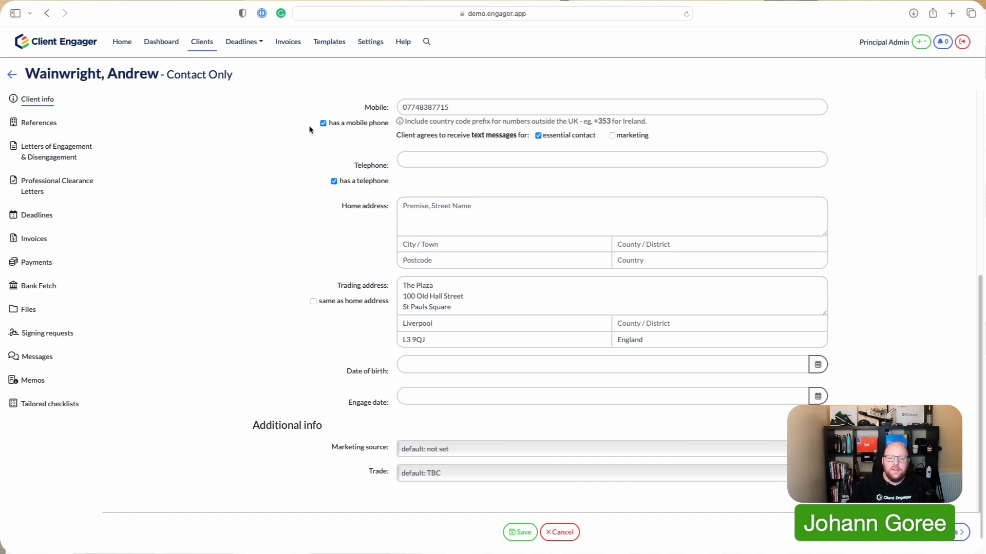
Start a new section in the custom form fields settings with the header AML Risk Level.
click(370, 45)
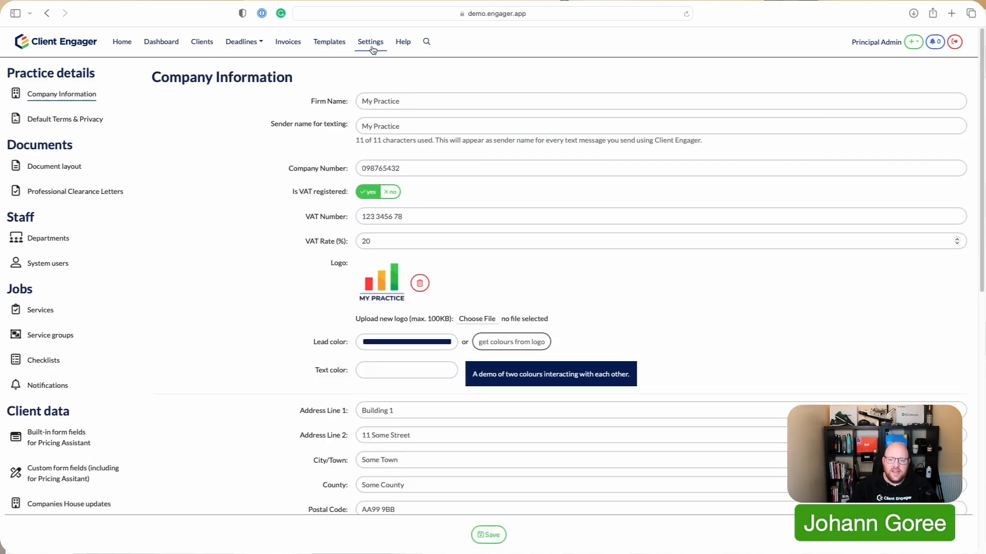
scroll(96, 430, down, 1)
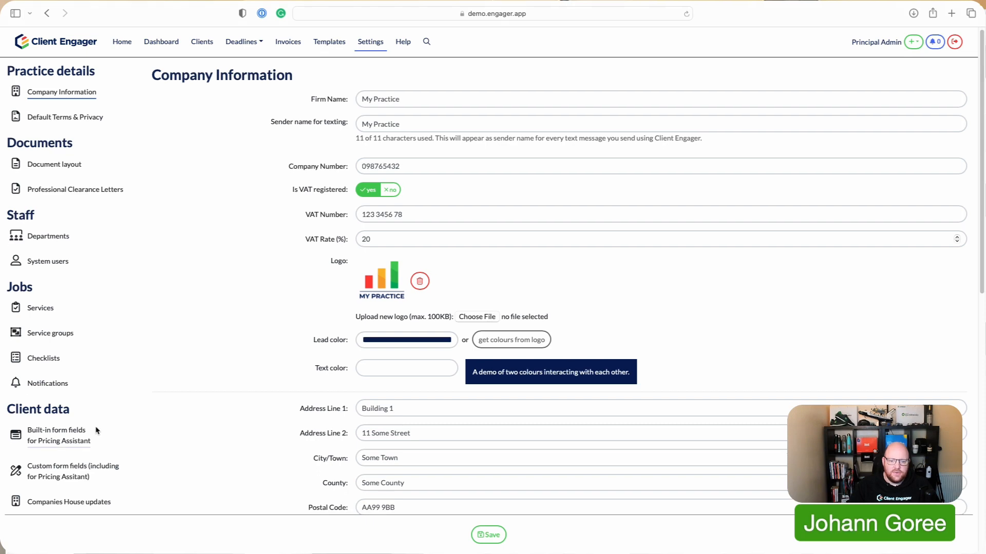
click(85, 467)
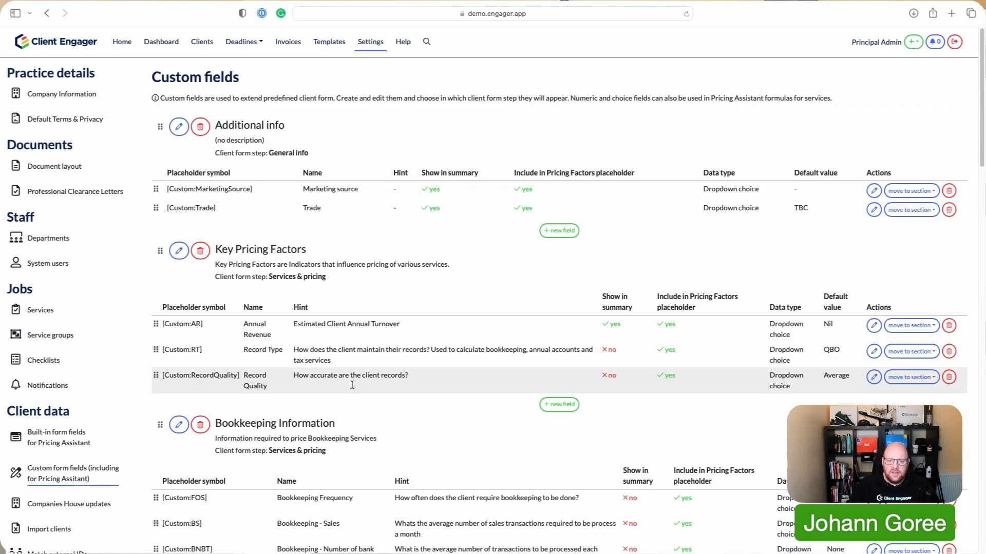
scroll(352, 385, down, 20)
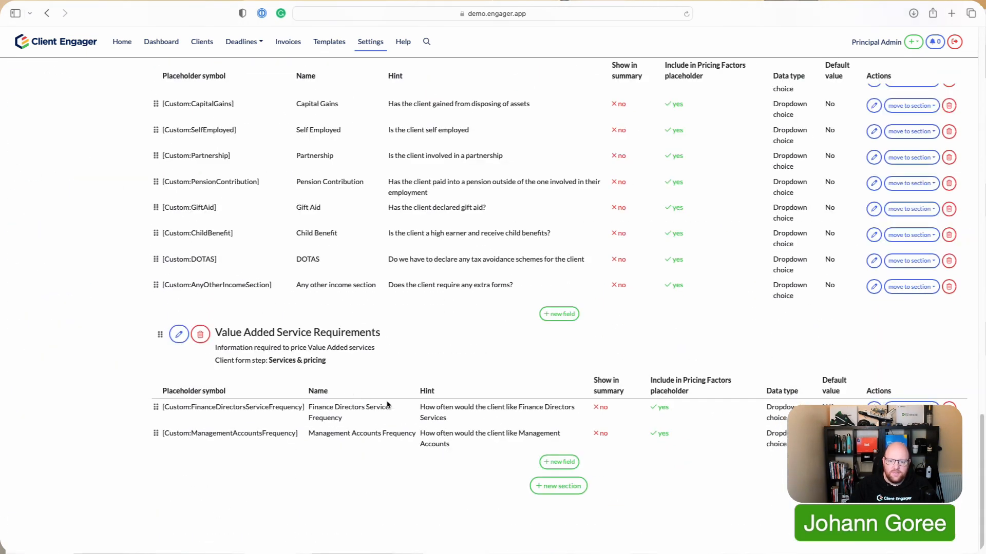
click(559, 488)
click(477, 248)
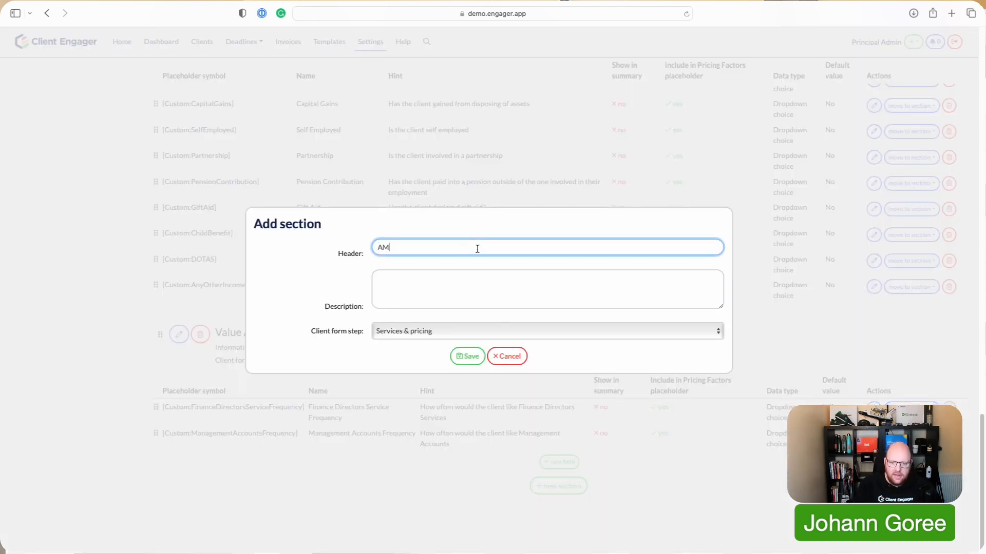
text(AML Risdk)
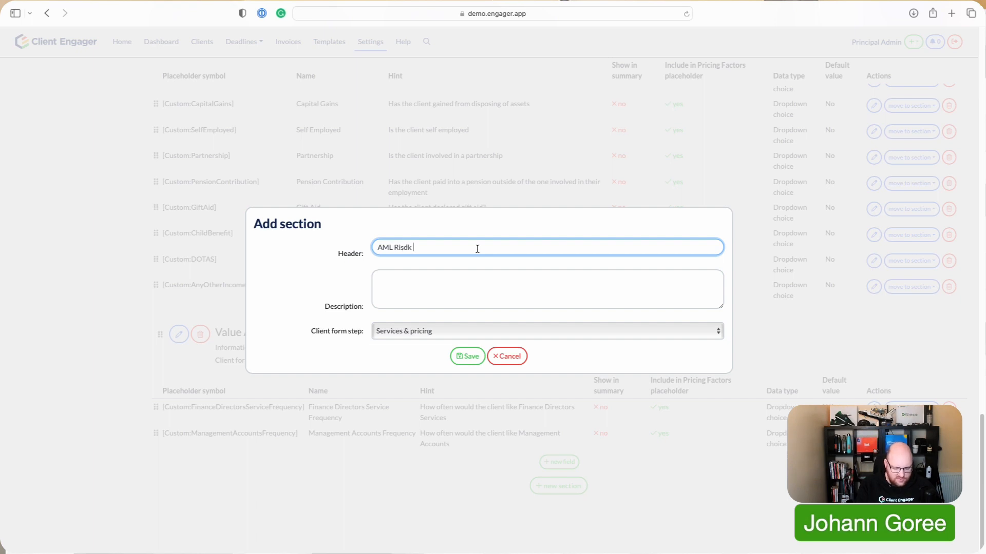
key(BackSpace)
key(BackSpace)
text(k Level)
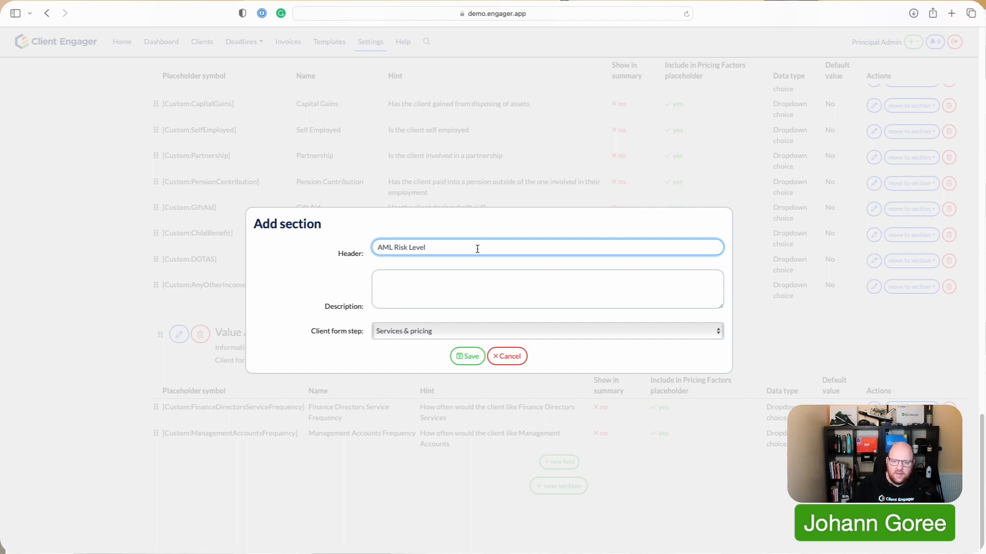
click(469, 284)
text(What lev)
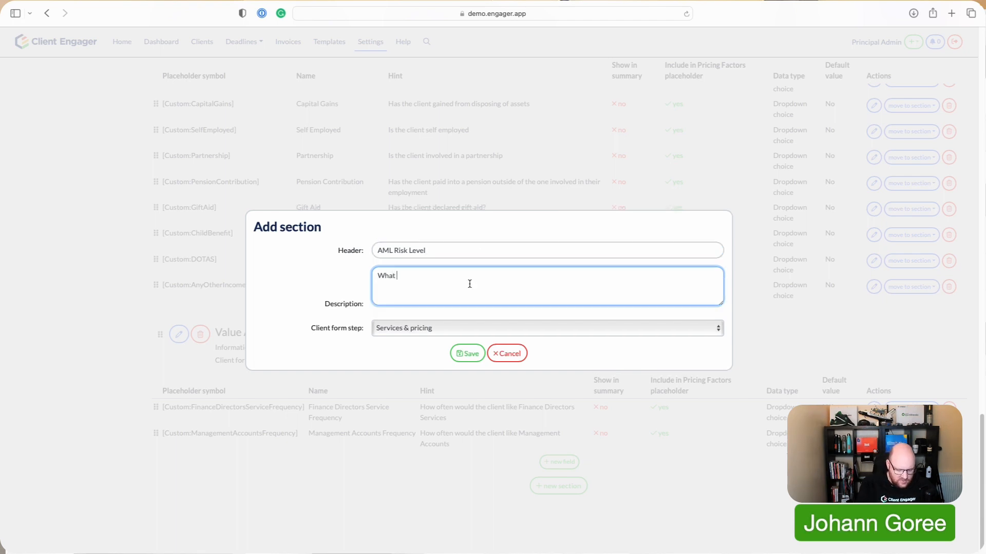
key(BackSpace)
key(BackSpace)
key(BackSpace)
key(BackSpace)
key(BackSpace)
key(BackSpace)
key(BackSpace)
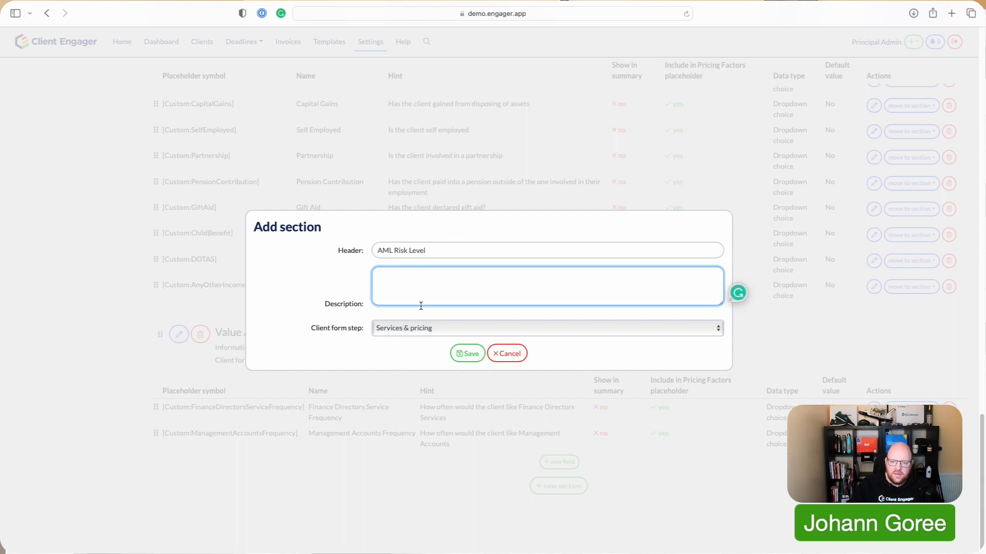
Assign the new section to the AML check client form step and save it.
click(421, 329)
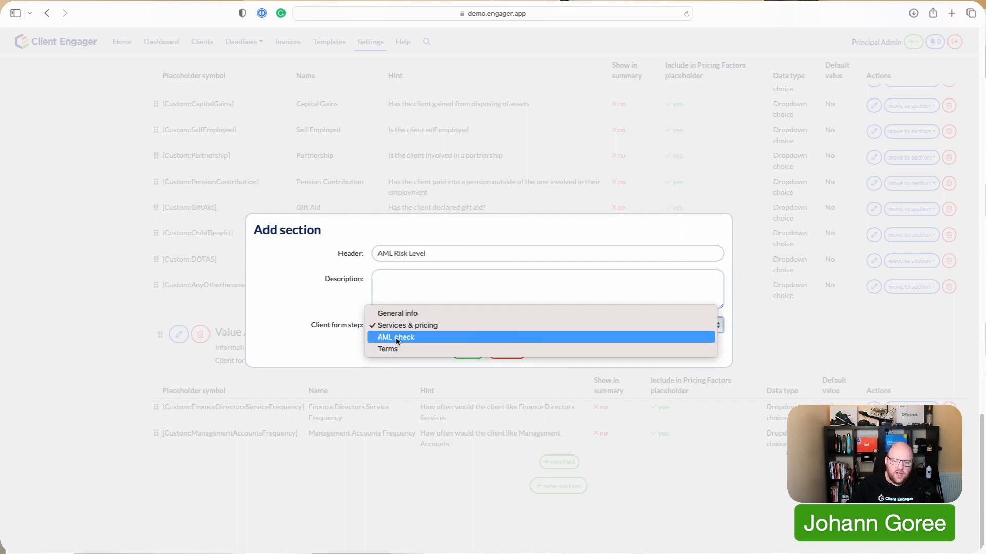
click(398, 340)
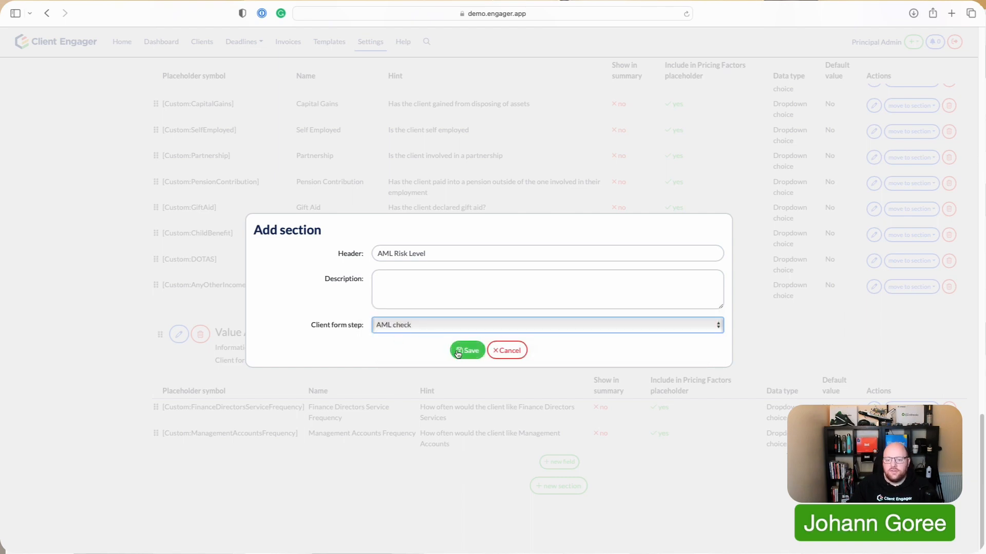
click(458, 352)
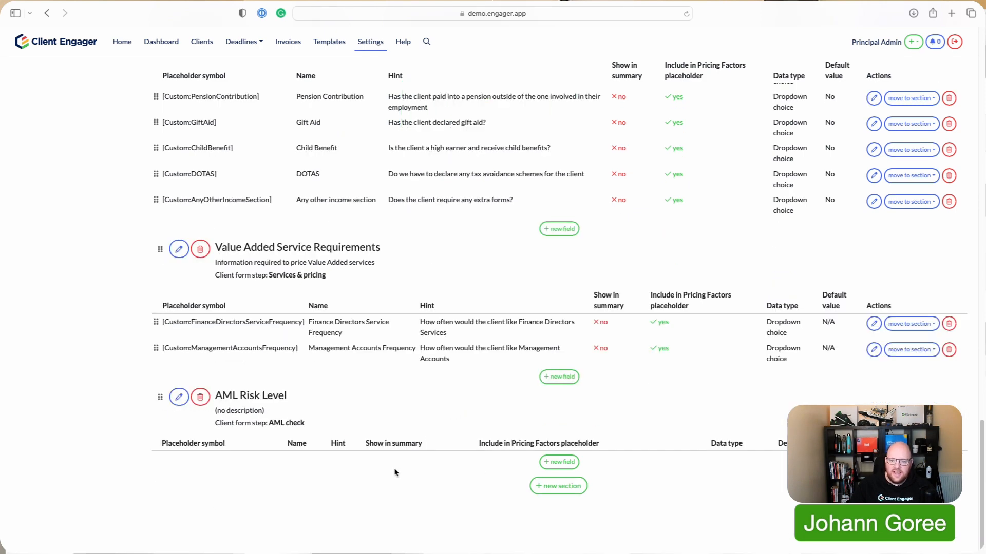
Start a new field in the AML Risk Level section named "What is the AML Risk Level".
click(565, 465)
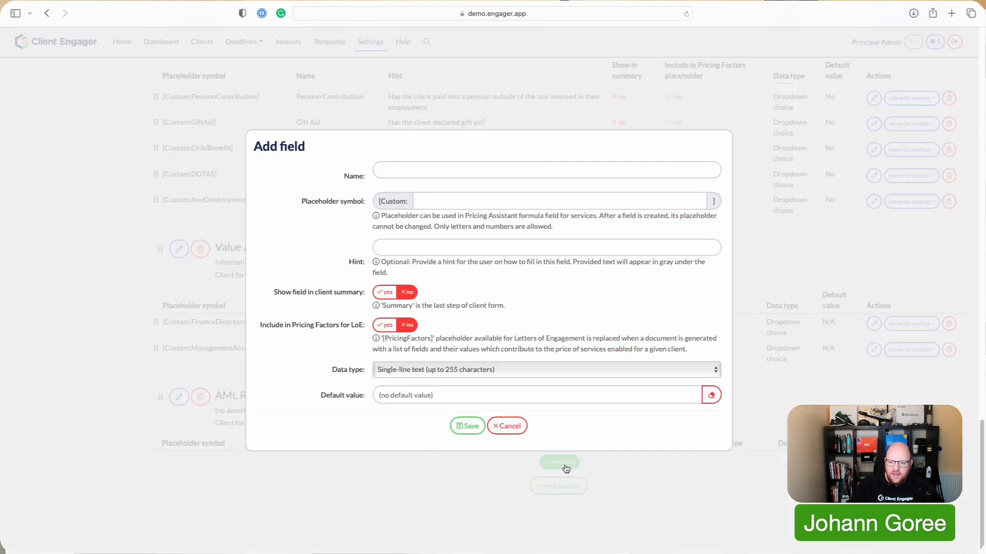
click(518, 168)
text(What is the AML risk Level)
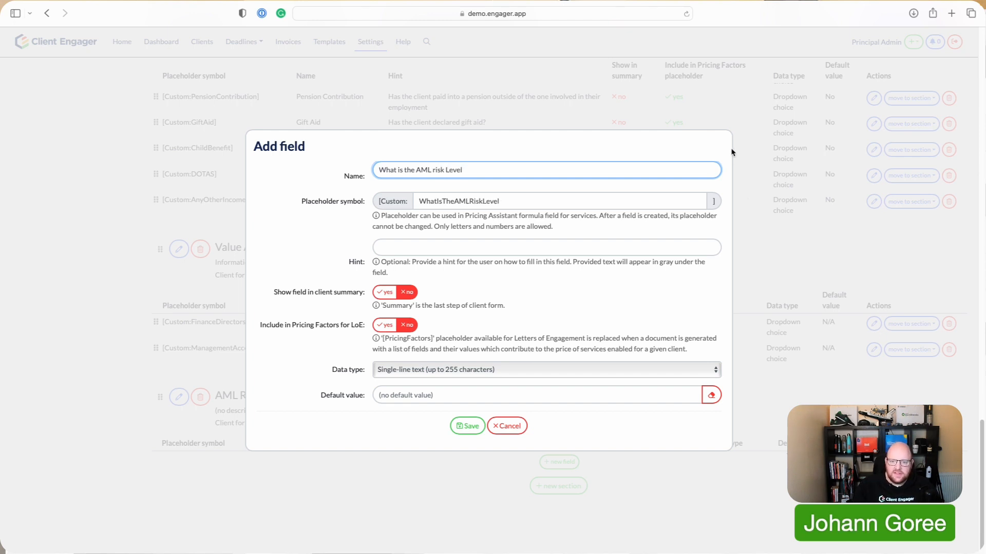
key(BackSpace)
text(R)
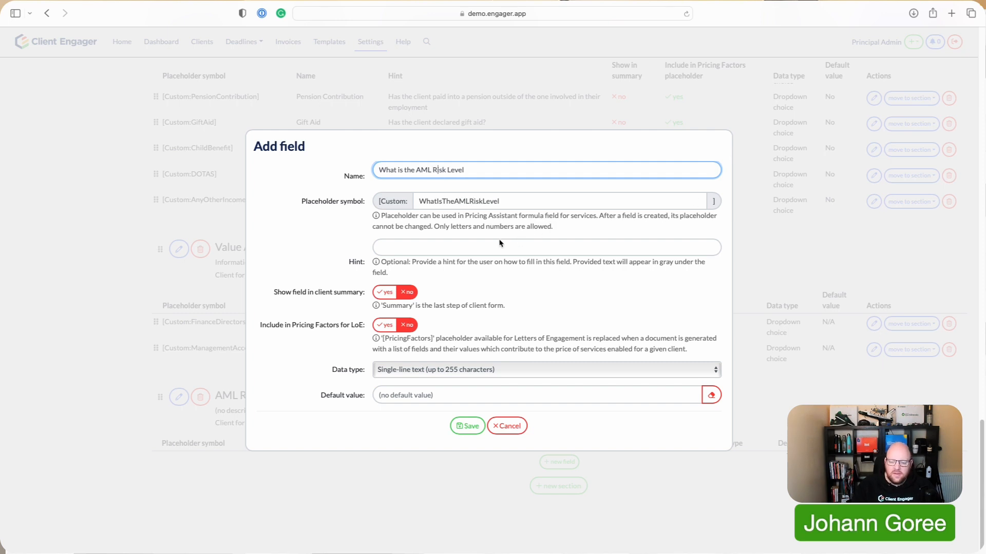
Show the field in the client summary and set its data type to Dropdown choice.
click(444, 253)
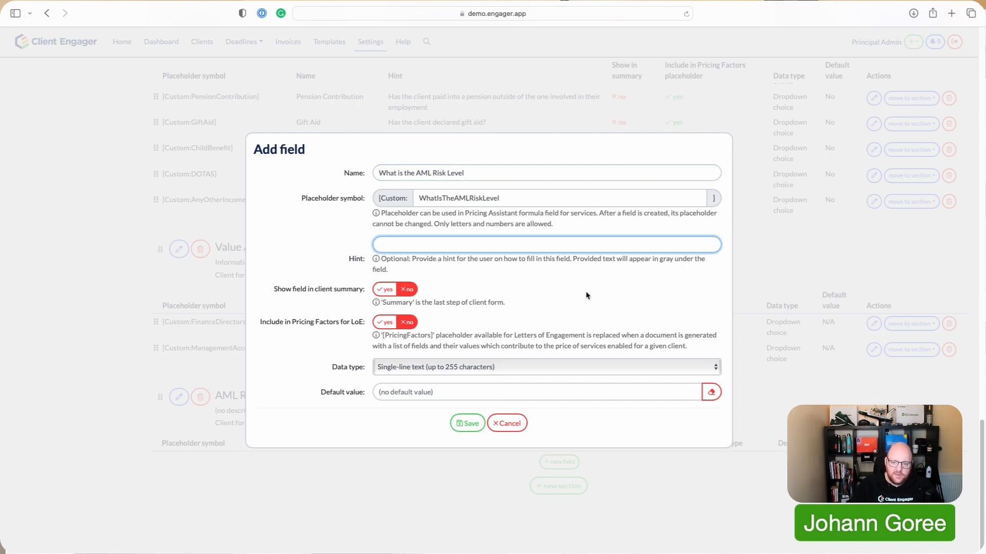
click(391, 292)
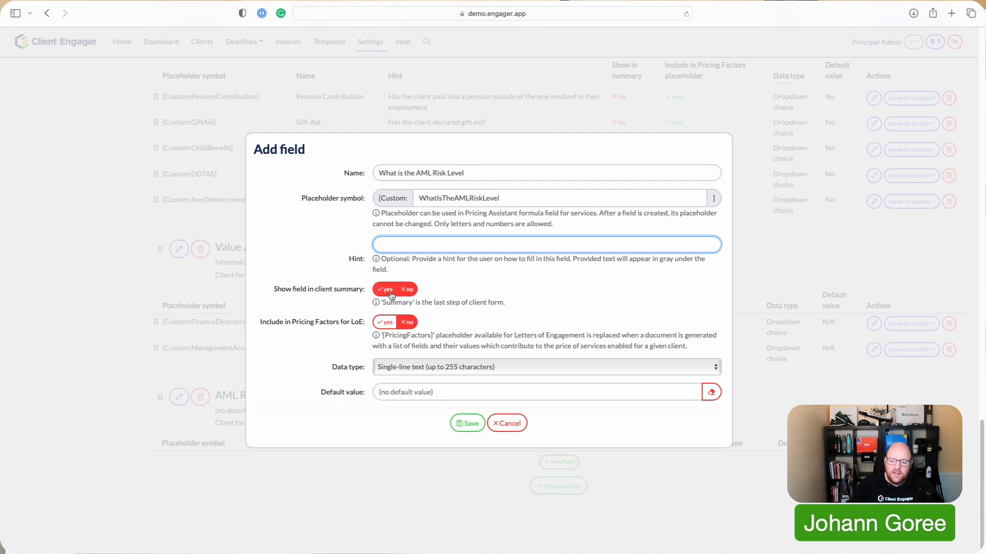
click(379, 292)
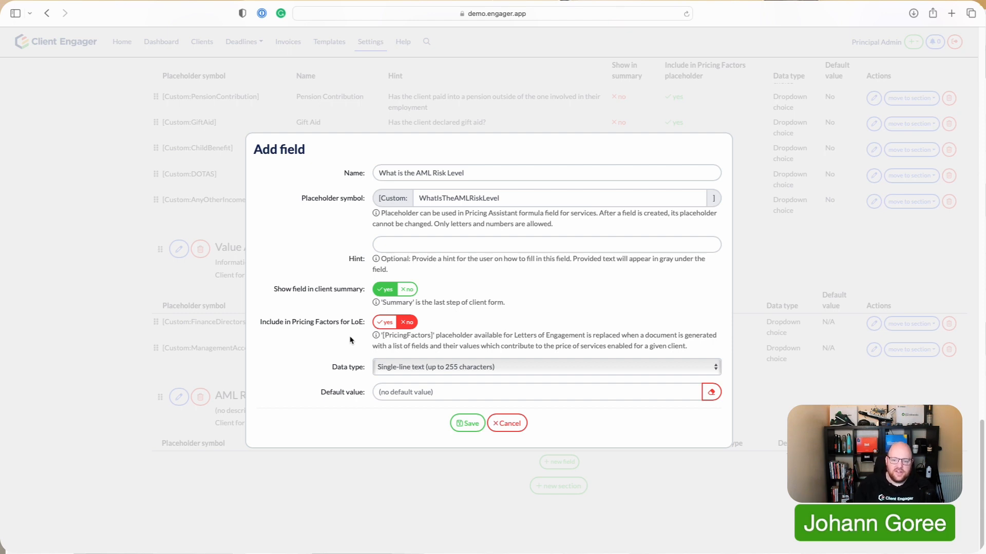
click(440, 369)
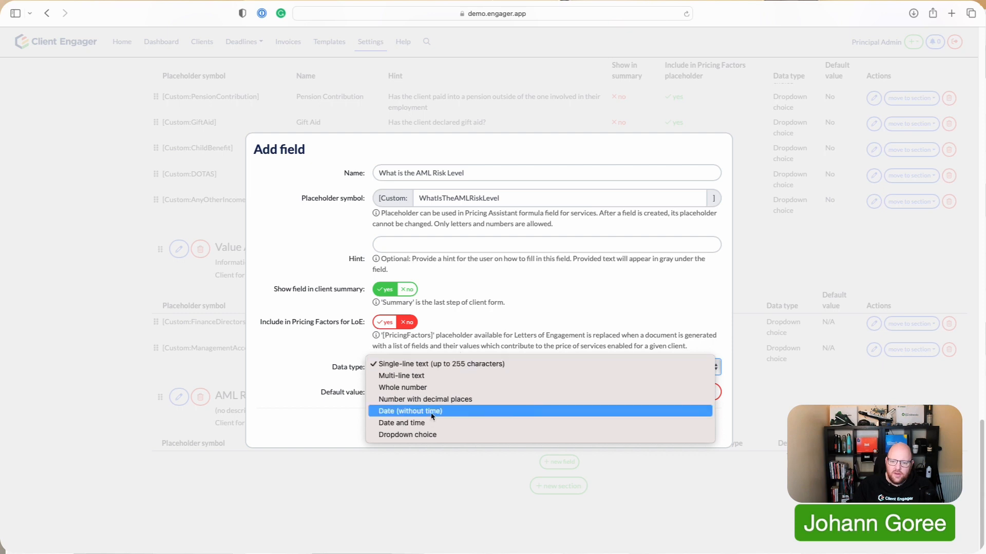
click(425, 435)
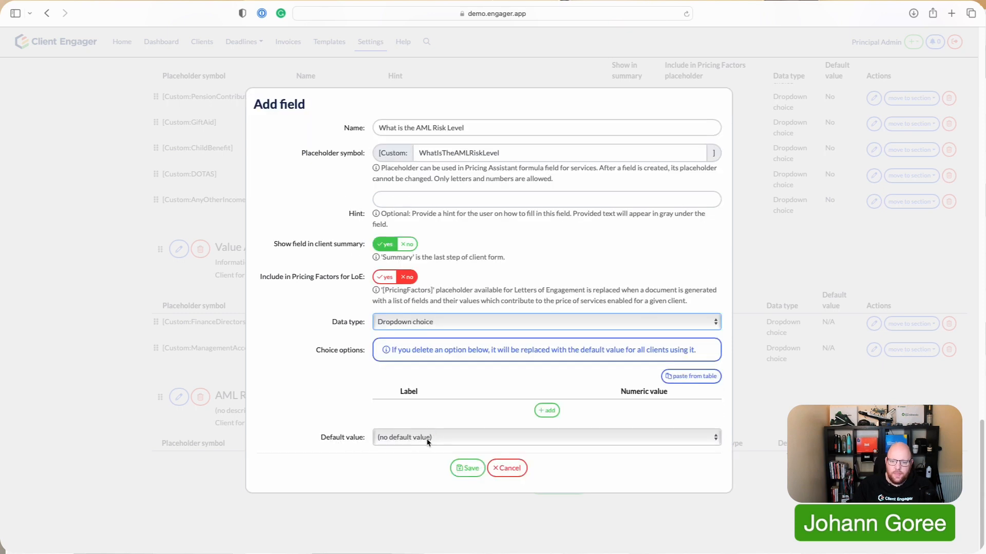
Add a choice option labelled High Risk to the AML risk level field.
click(541, 412)
click(503, 405)
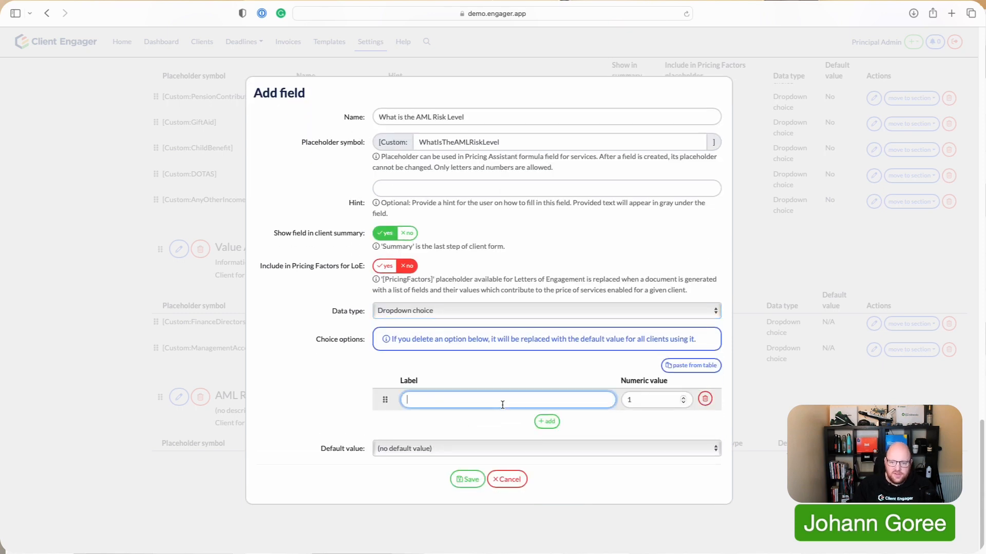
text(Hi)
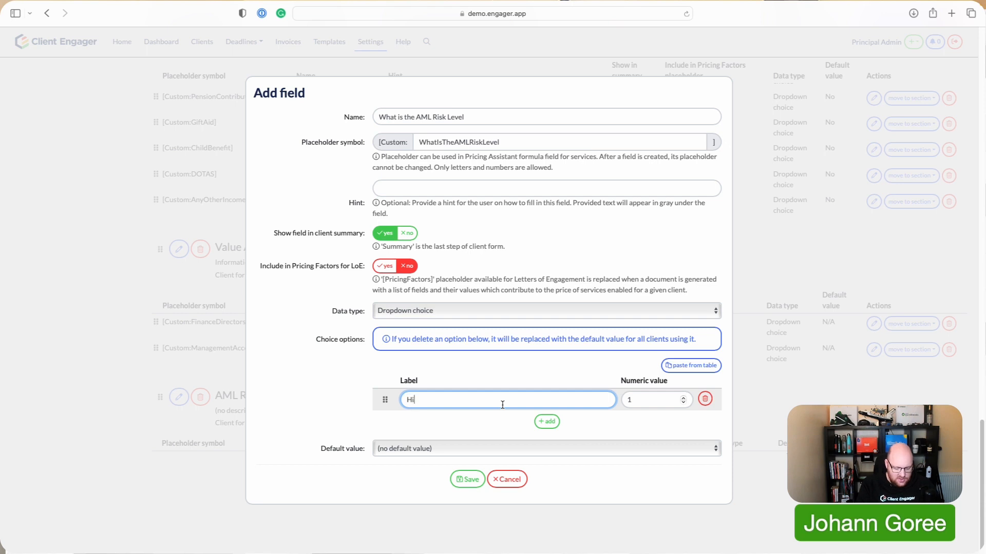
text(gh Ris=k)
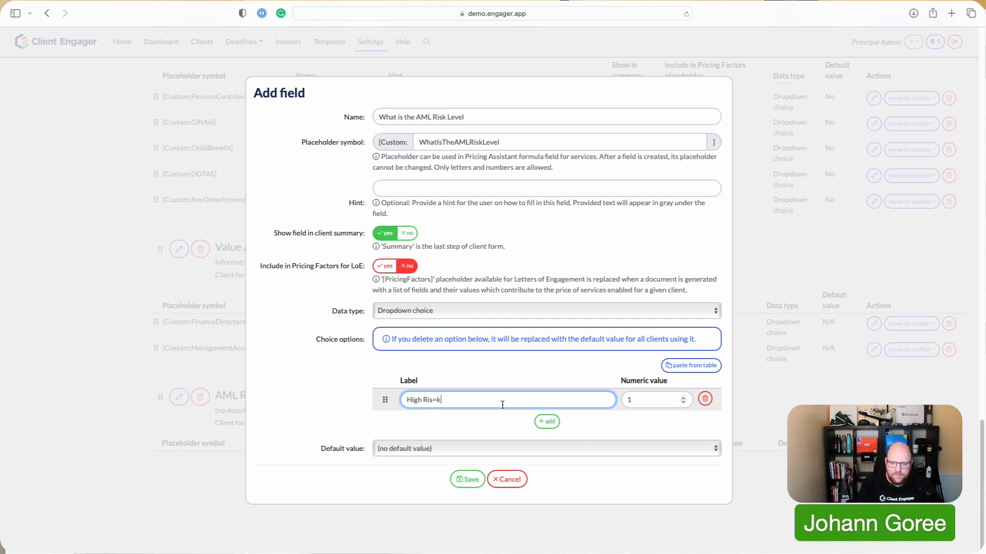
key(BackSpace)
key(BackSpace)
key(BackSpace)
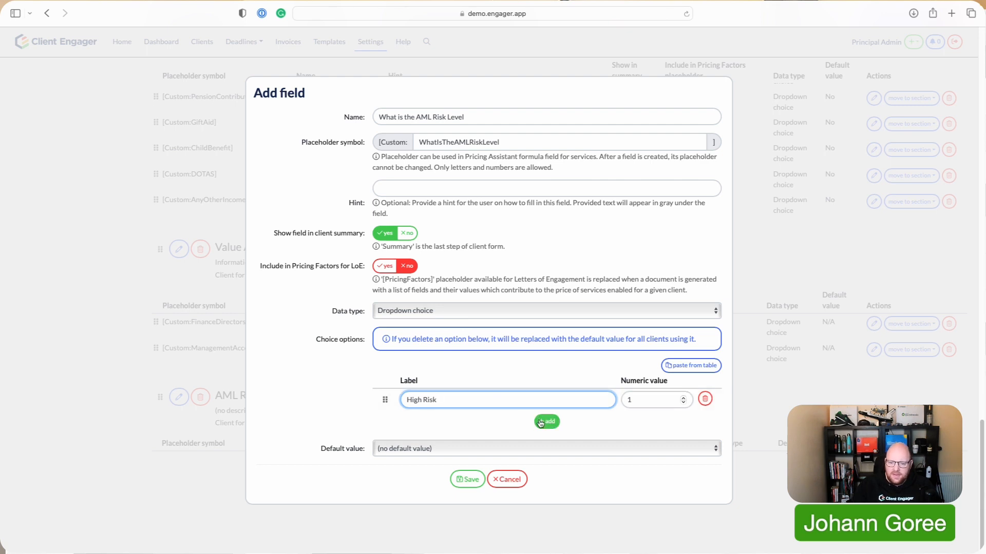
Add two more choice options to the field, labelled Normal Risk and Low Risk.
click(538, 422)
click(504, 416)
text(Normal Risk)
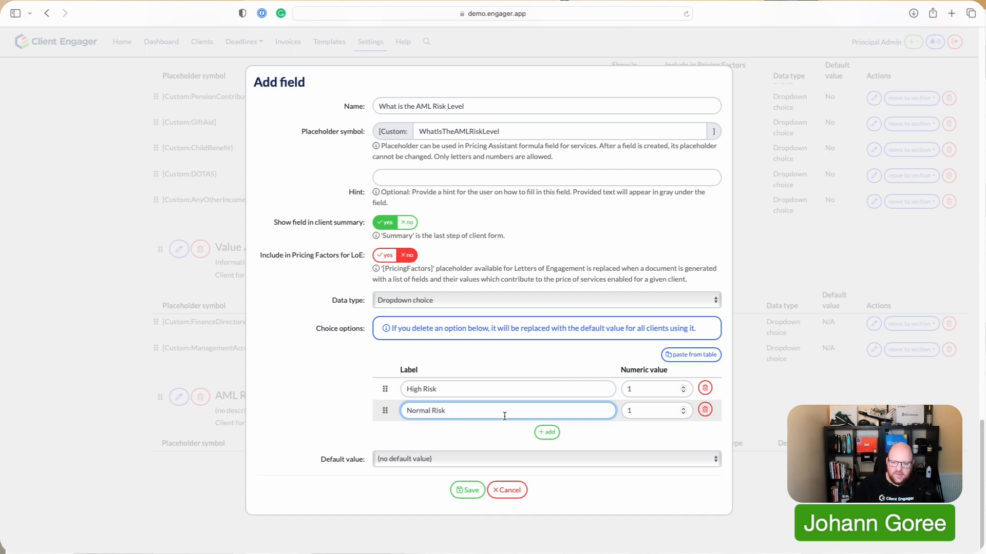
click(547, 432)
click(511, 425)
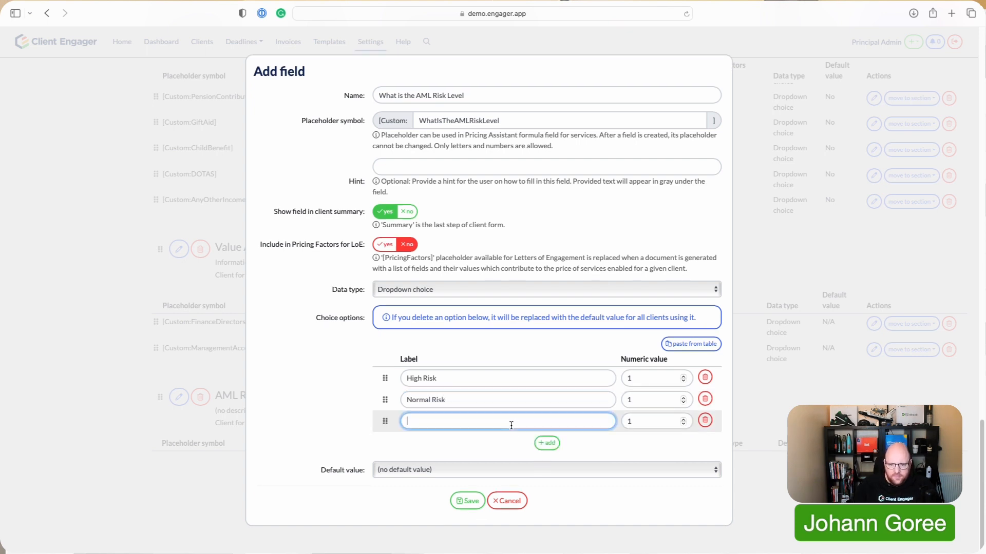
text(Low Ros)
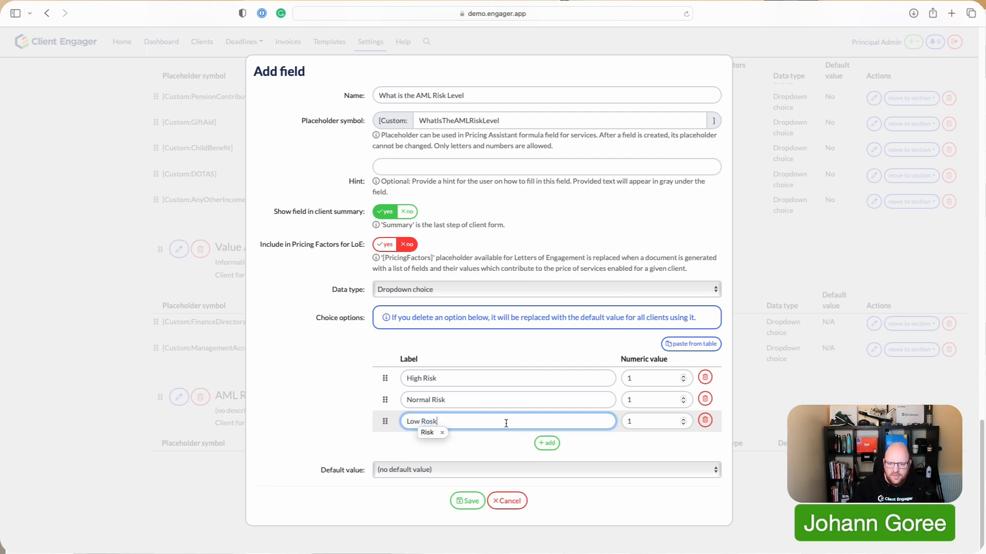
Set the field's default value to Normal Risk and save the field.
click(461, 473)
click(435, 495)
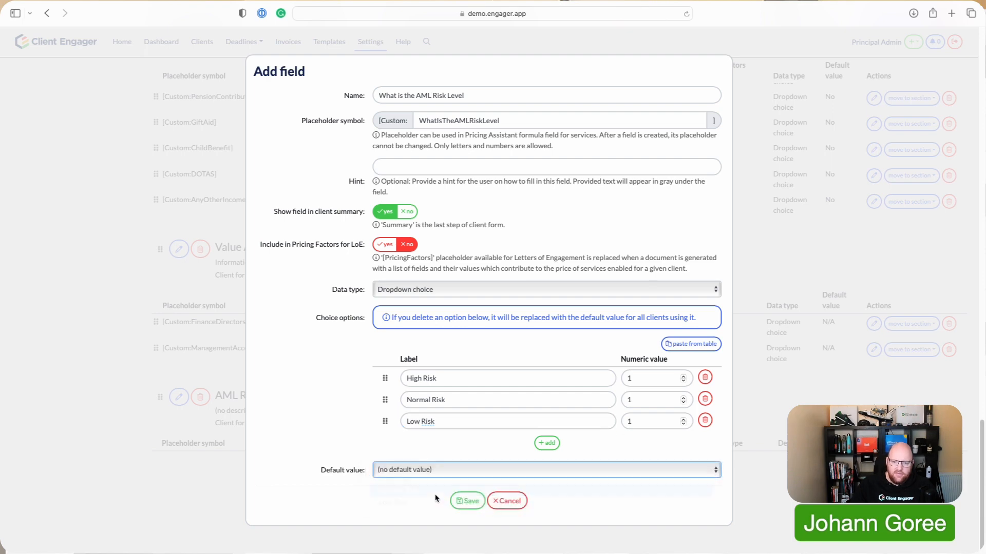
click(461, 501)
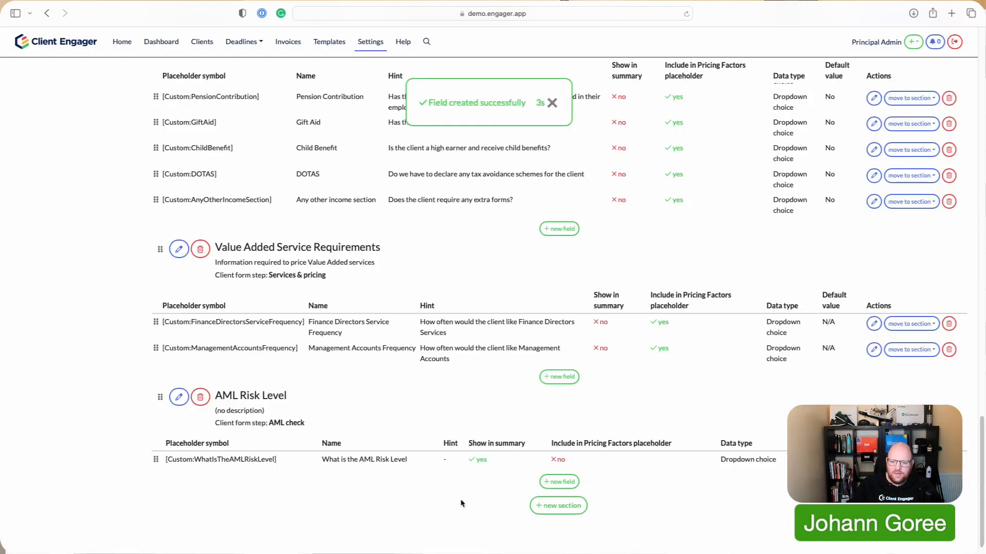
Start another field in the AML Risk Level section named "Risk Assesment Date" and show it in the client summary.
click(545, 487)
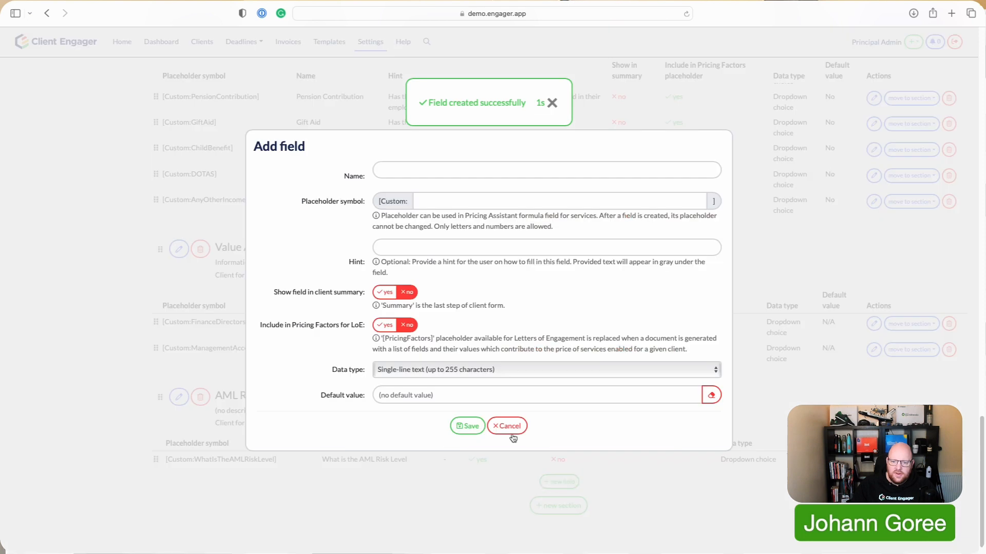
click(421, 172)
text(Risk)
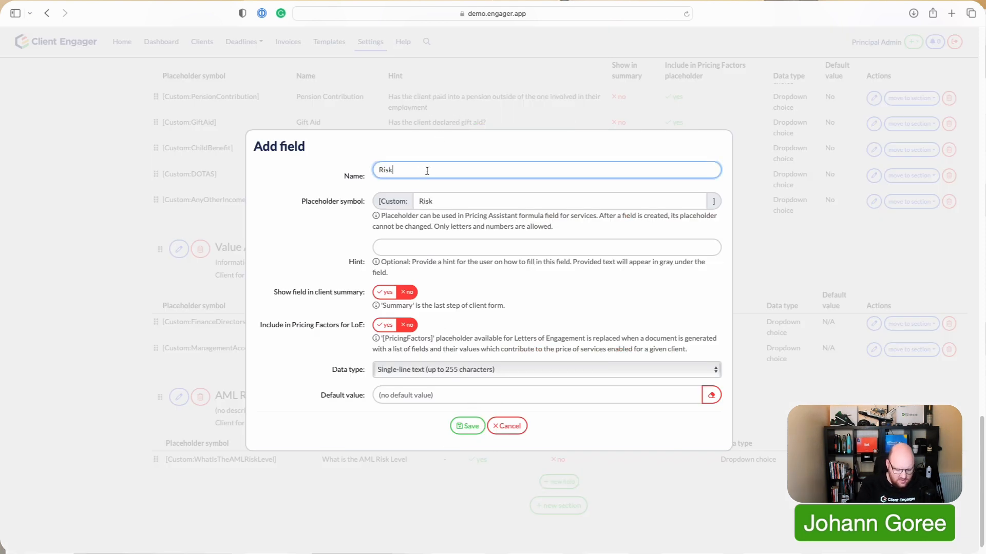
text( Assesment Date)
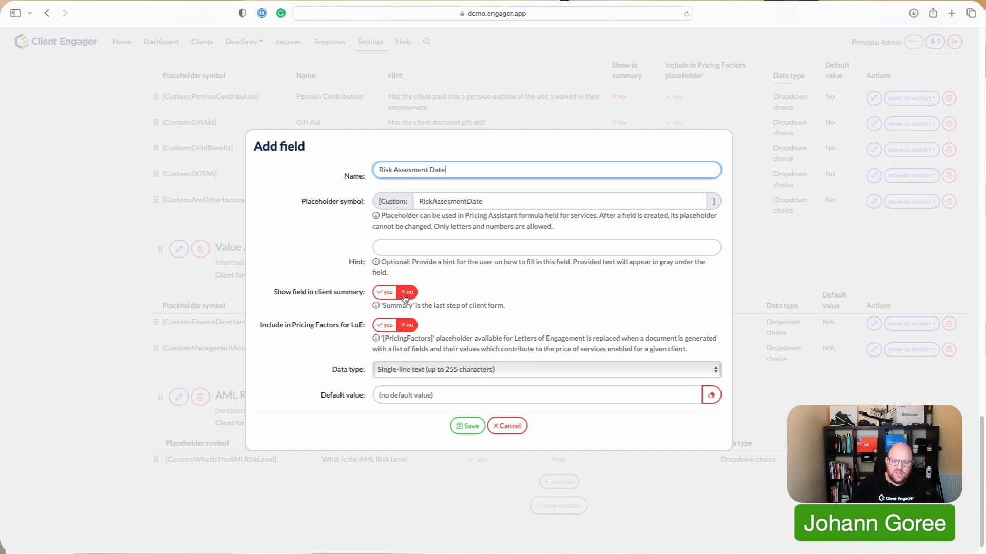
click(385, 292)
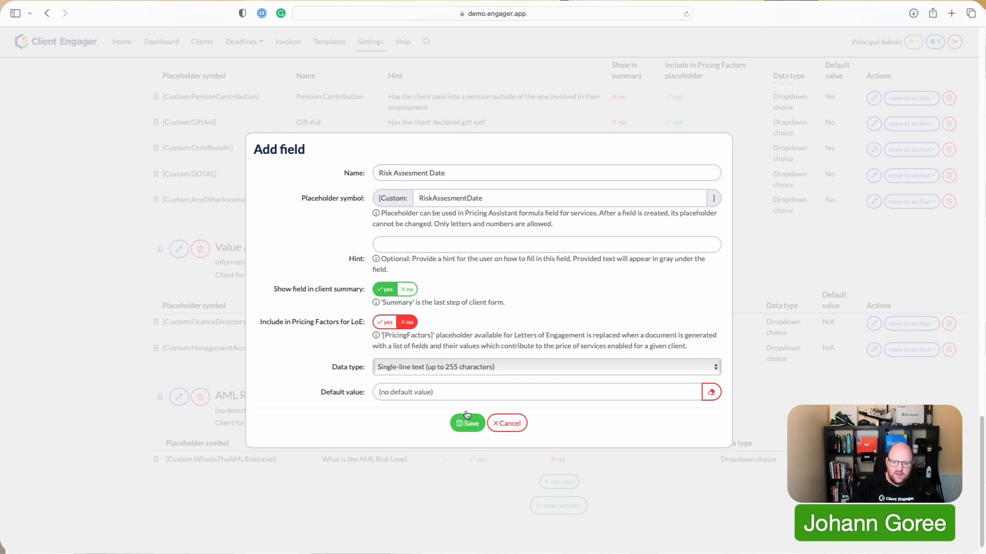
Set the field's data type to Date (without time) with default value 2/2/2023 and save the field.
click(446, 376)
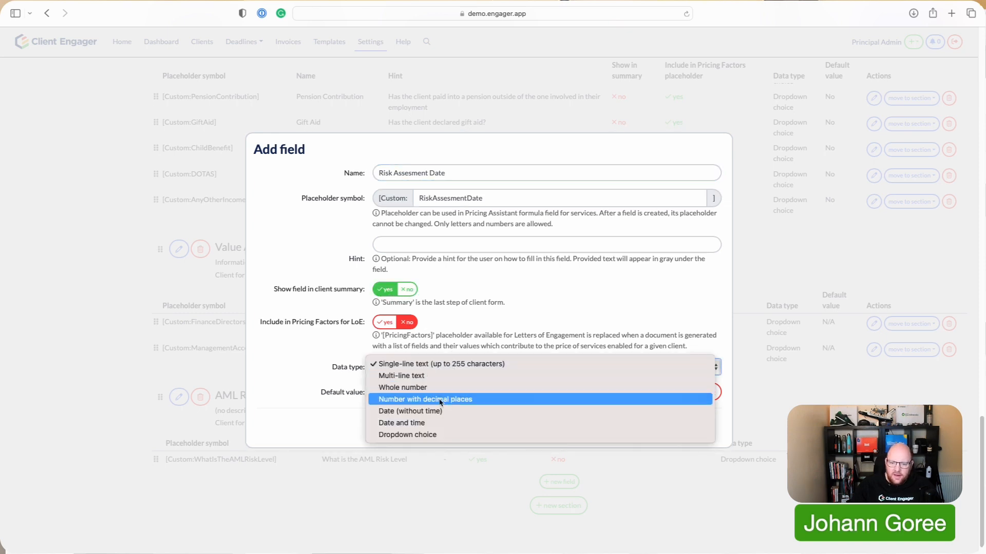
click(435, 408)
click(437, 394)
text(2/2/2023)
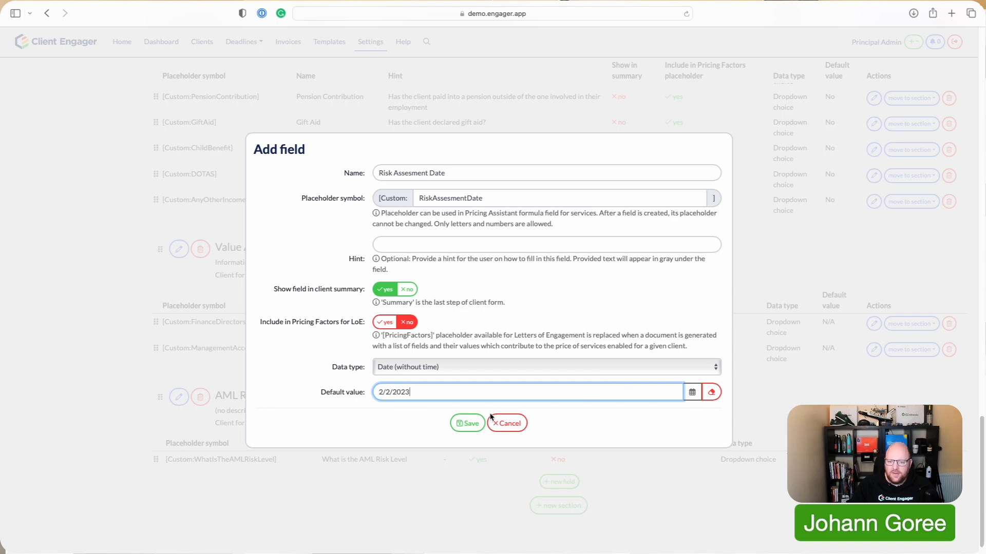
click(479, 422)
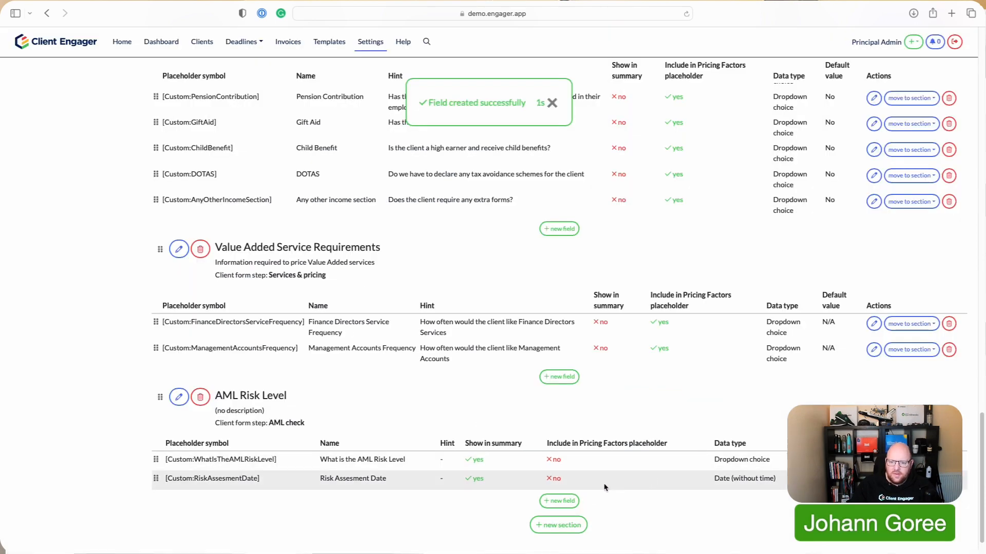
Open the AML check step of the Contact Only client and expand its AML Risk Level section.
scroll(607, 475, down, 2)
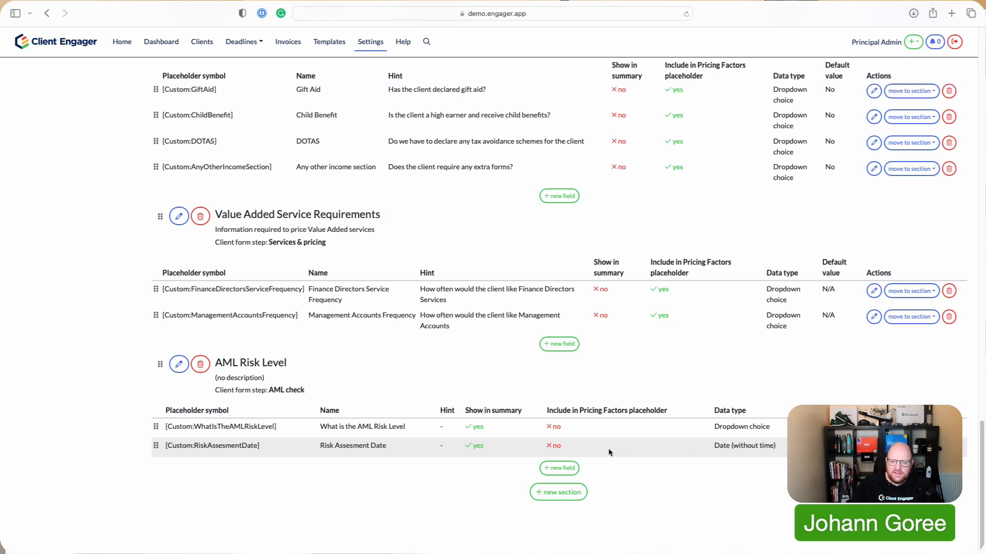
scroll(531, 450, up, 10)
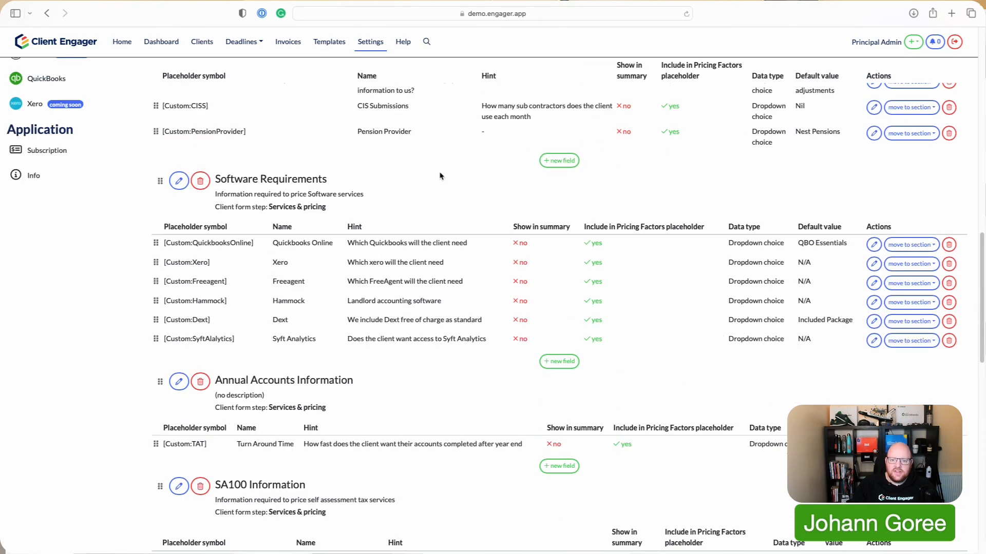
scroll(424, 206, up, 15)
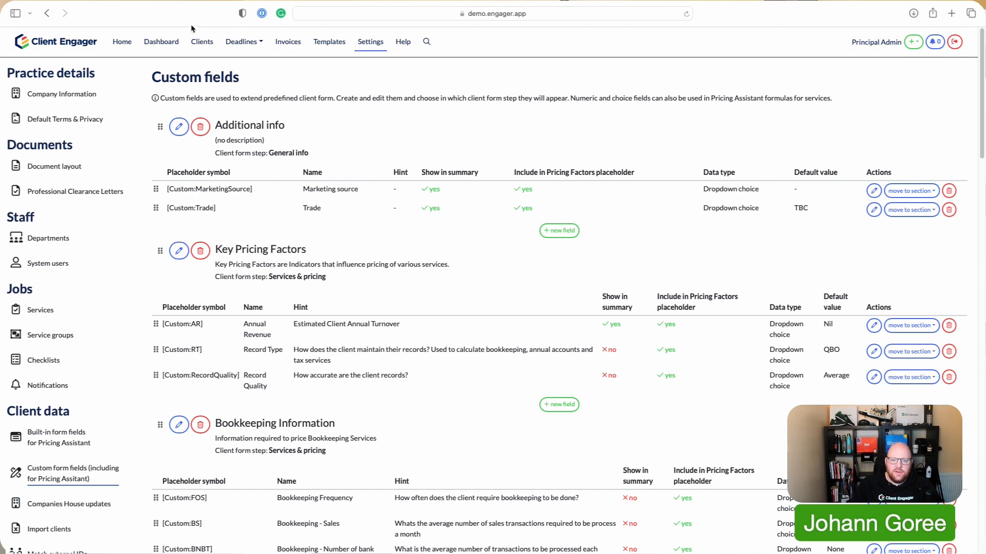
click(201, 41)
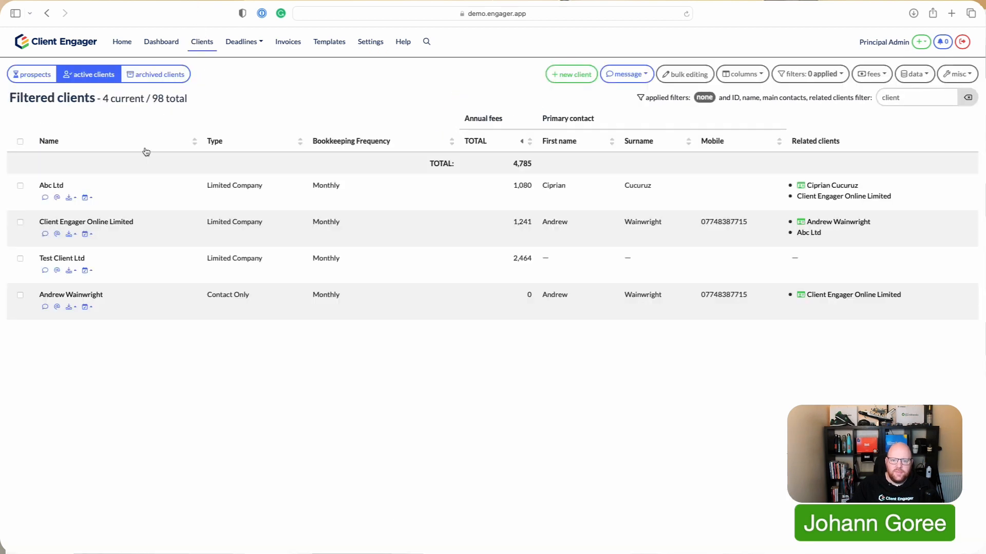
click(90, 294)
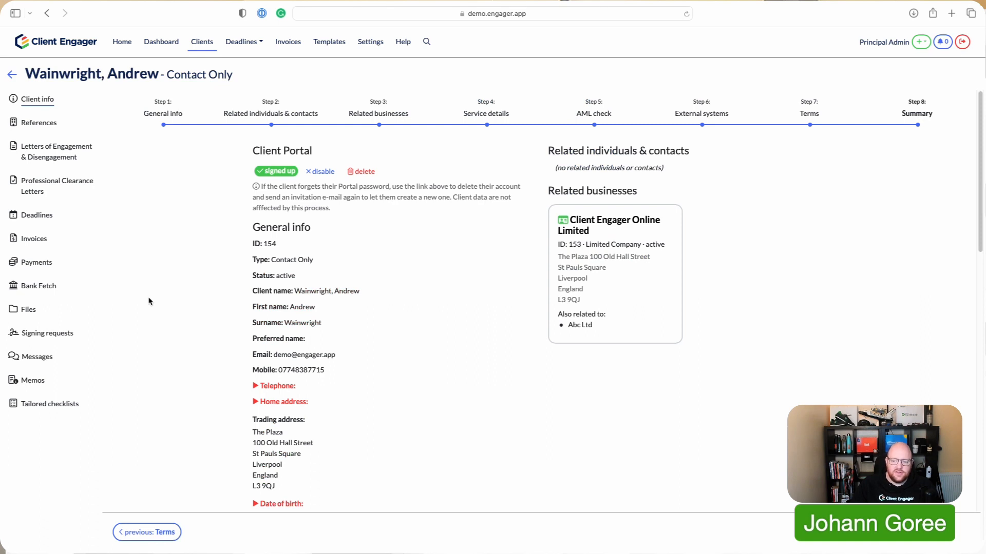
click(598, 110)
click(271, 378)
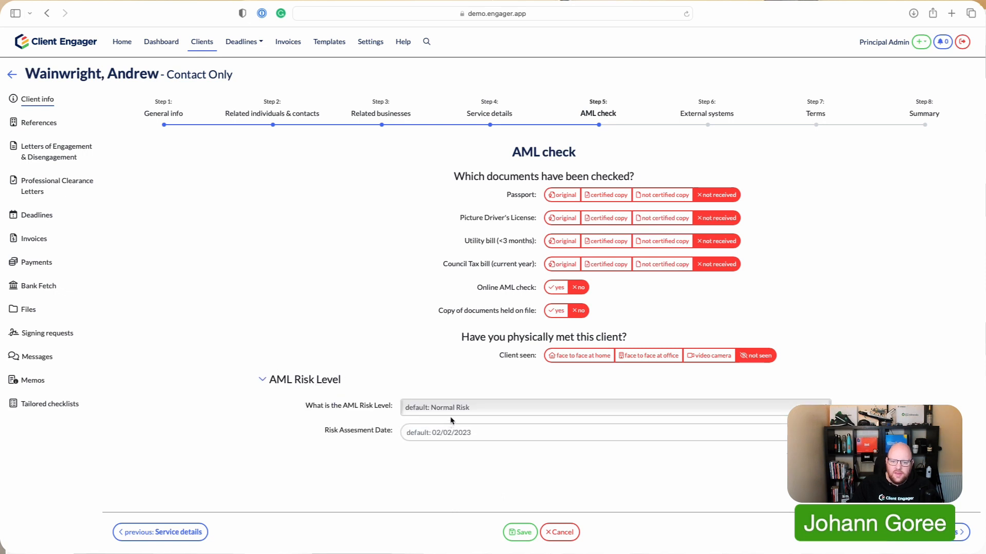
Set the client's AML risk level to High Risk.
click(456, 411)
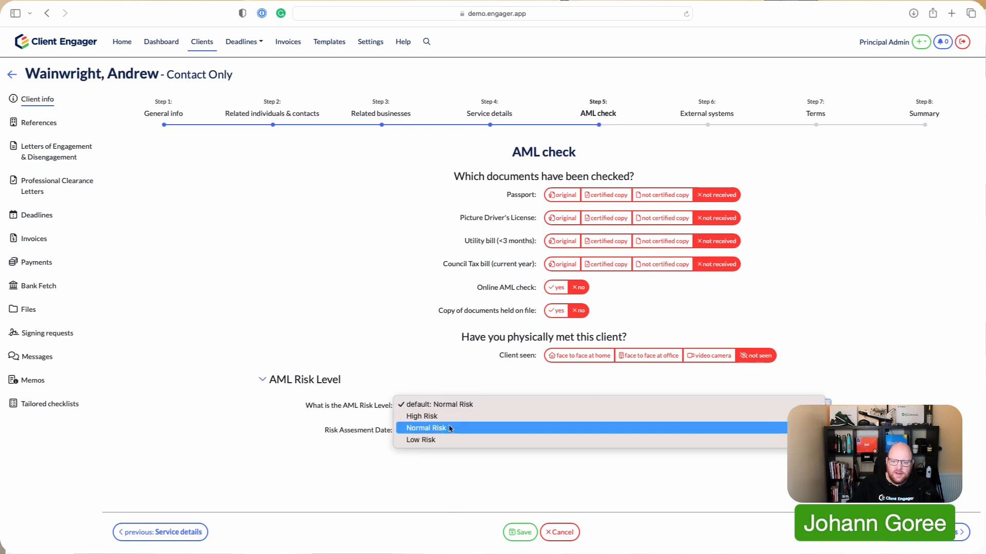
click(450, 429)
click(442, 429)
click(467, 412)
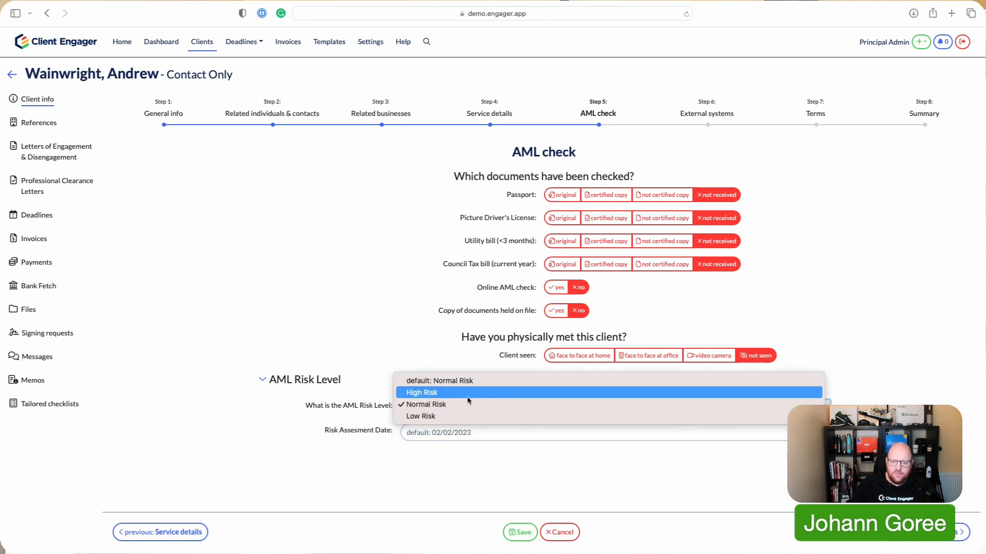
click(464, 393)
Set the client's Risk Assesment Date to 3/2/2023 and save the client.
click(457, 430)
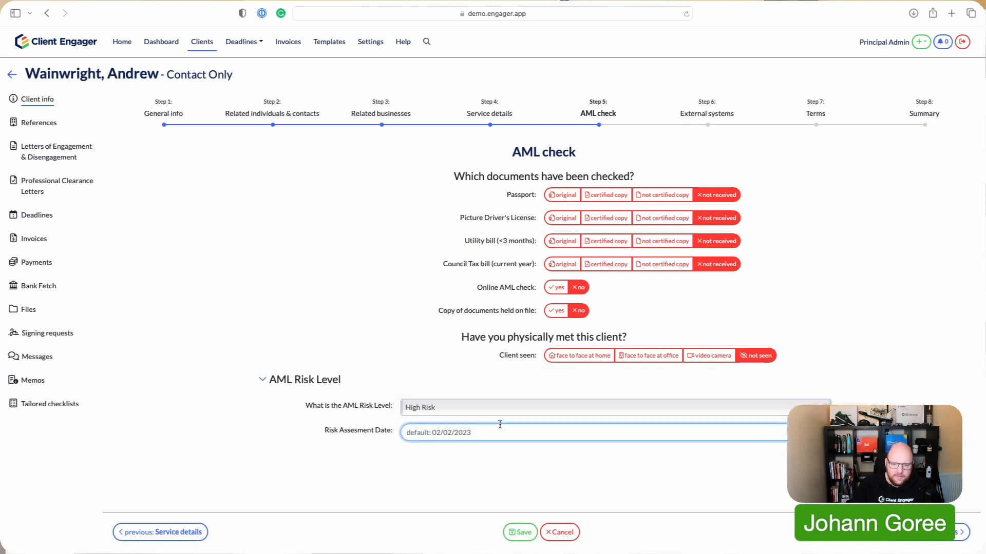
text(3/3)
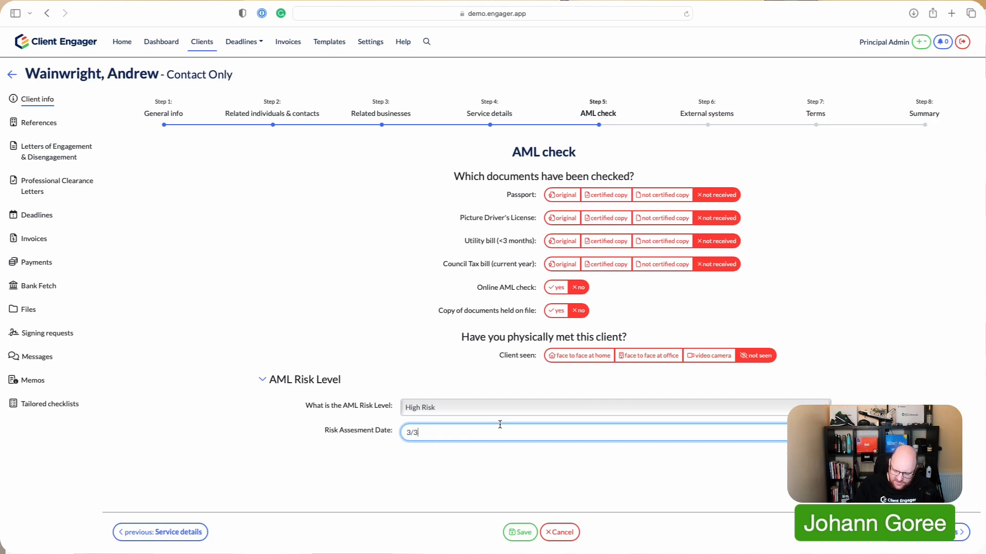
key(BackSpace)
text(2/2023)
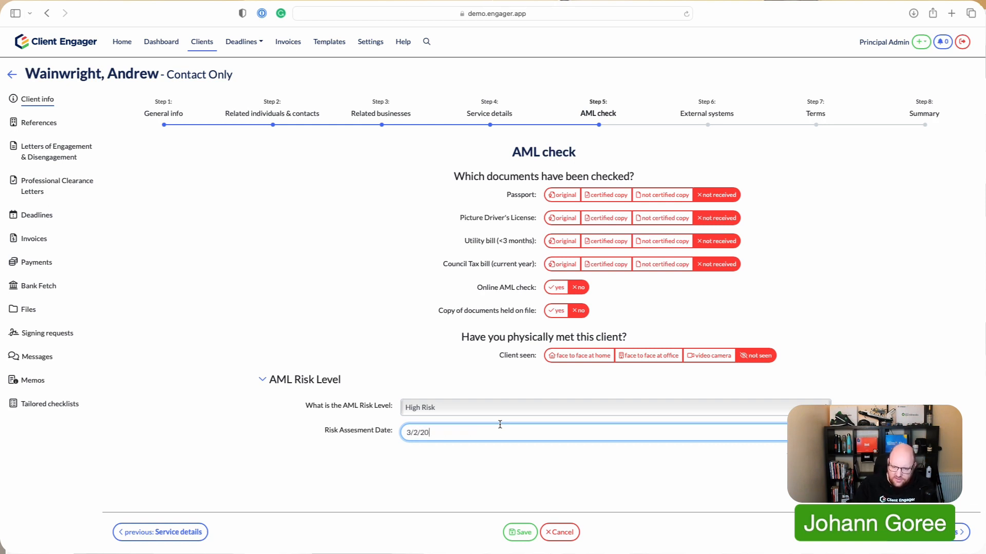
click(498, 492)
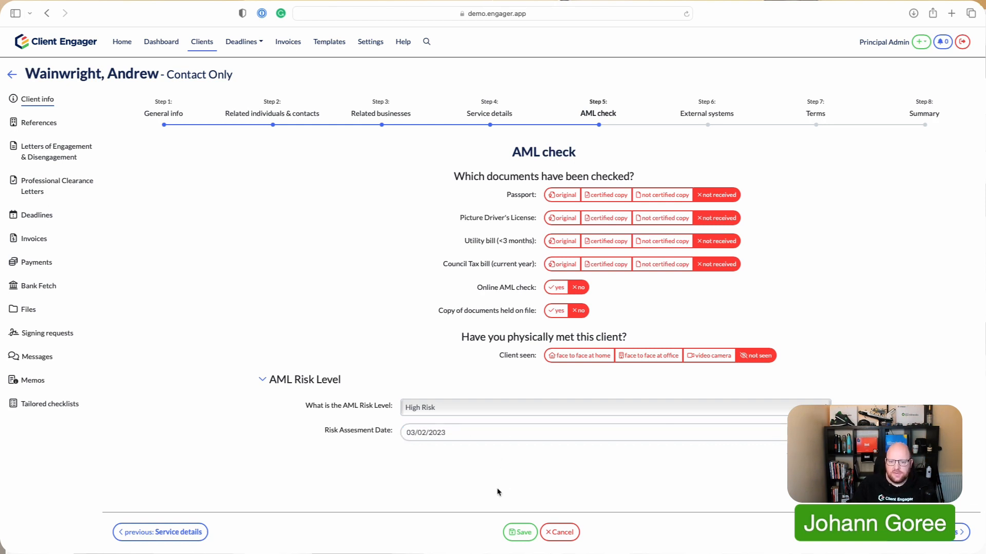
click(520, 532)
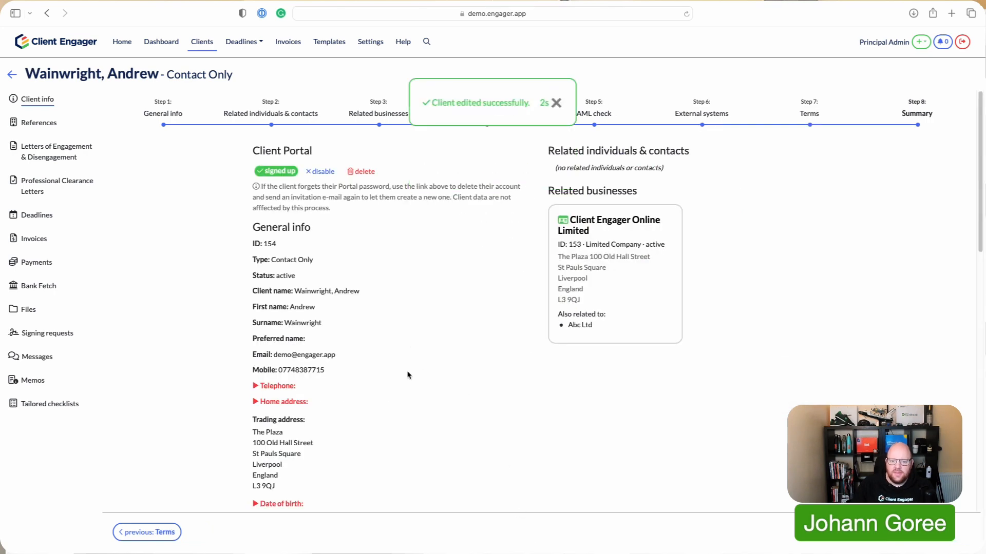
Examine the AML Risk Level entries in the client's summary.
scroll(374, 337, down, 4)
scroll(361, 338, down, 1)
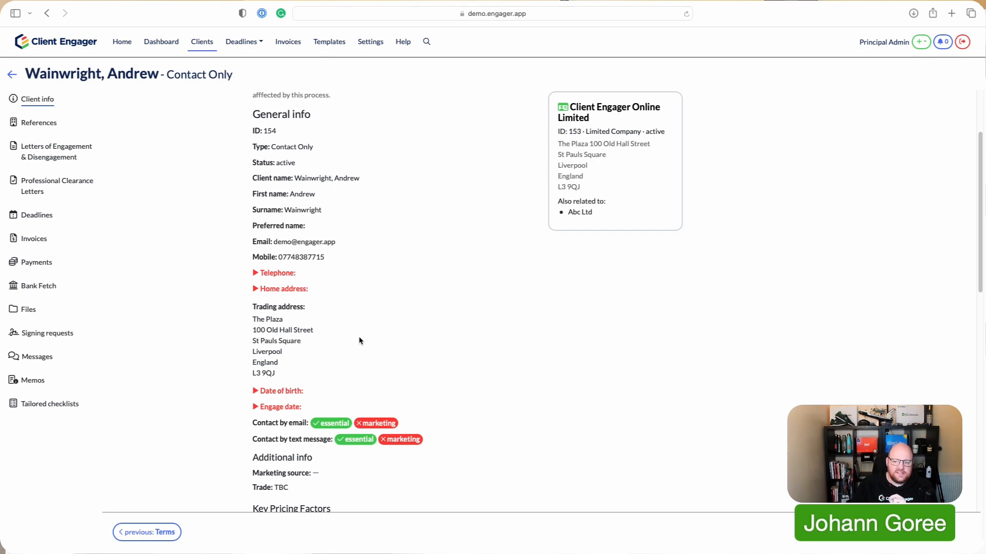
scroll(361, 339, up, 5)
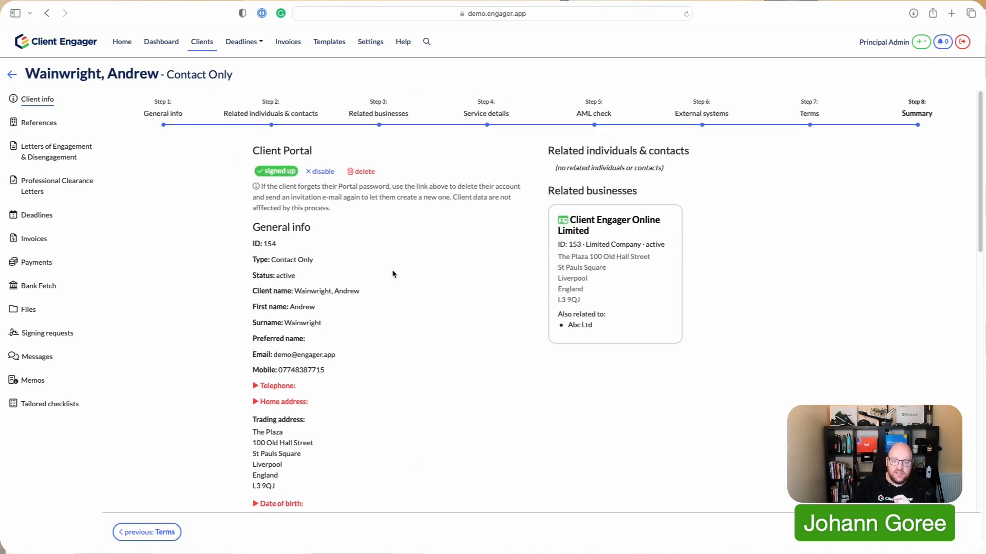
scroll(393, 275, down, 20)
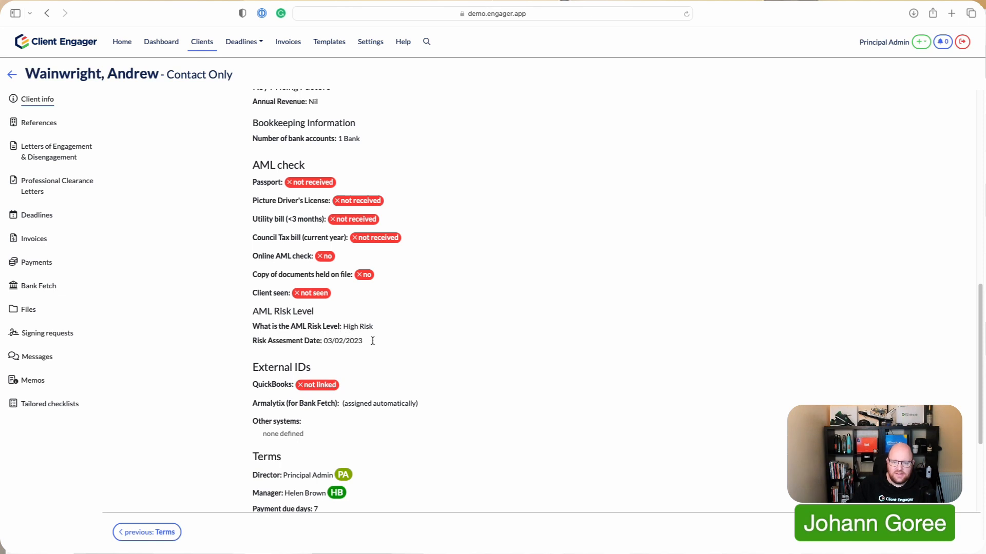
scroll(363, 341, up, 15)
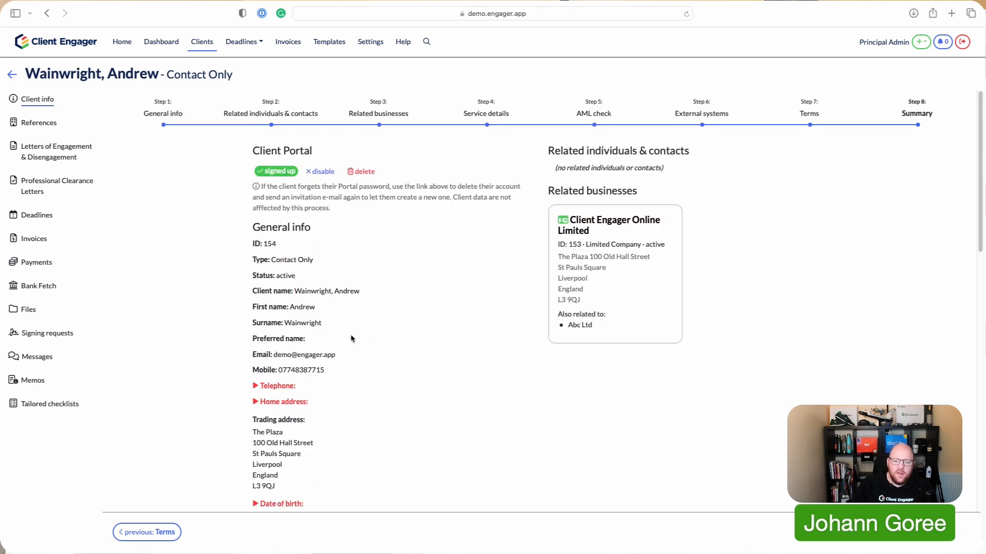
Return to the list of active clients and clear the client name filter.
click(203, 42)
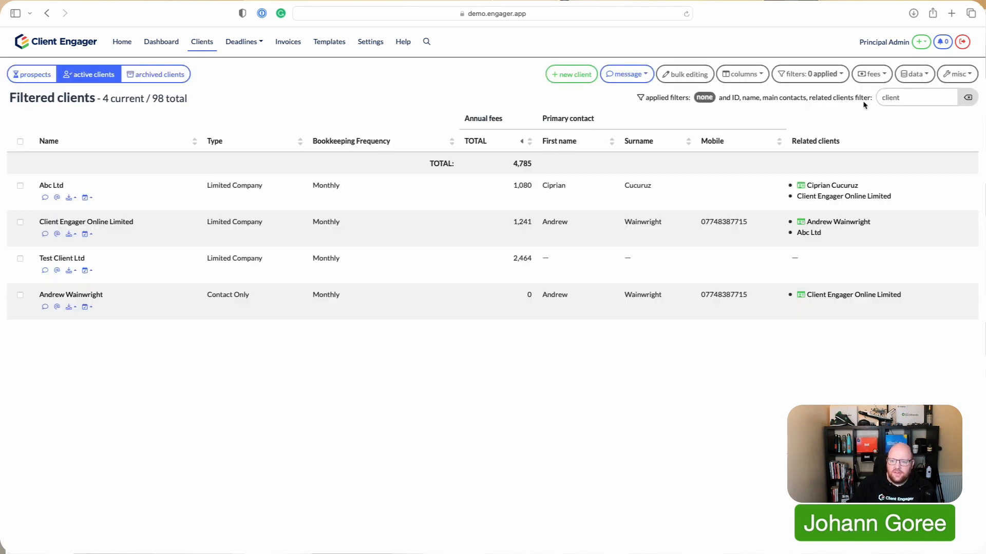
drag(895, 98, 856, 101)
key(BackSpace)
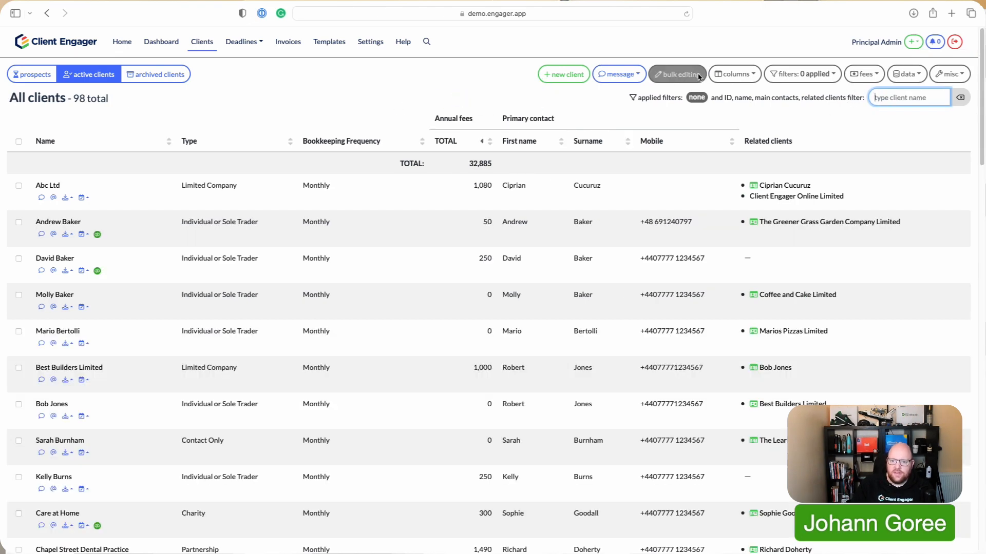
Show the What is the AML Risk Level and Risk Assesment Date columns in the client list, sorted by latest assessment date first.
click(750, 79)
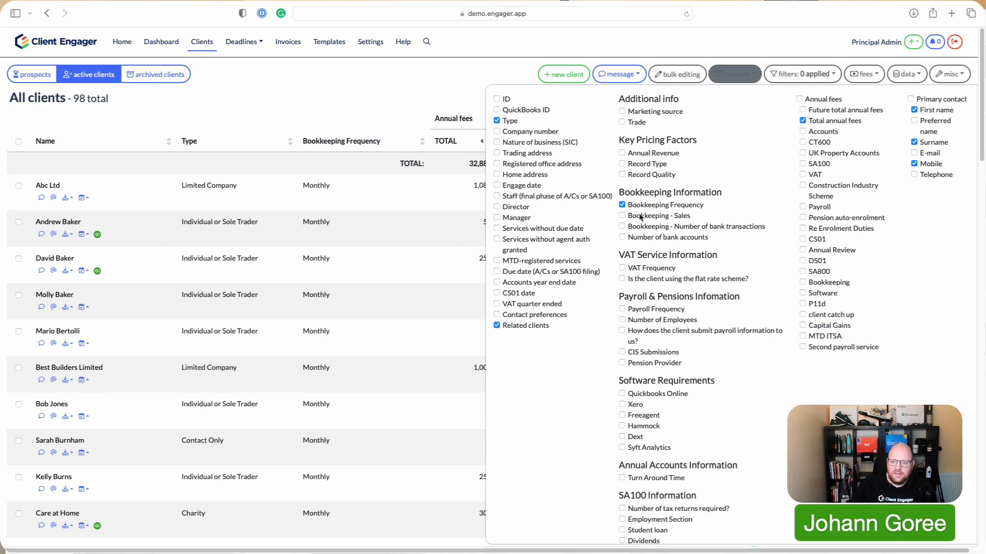
scroll(641, 218, down, 10)
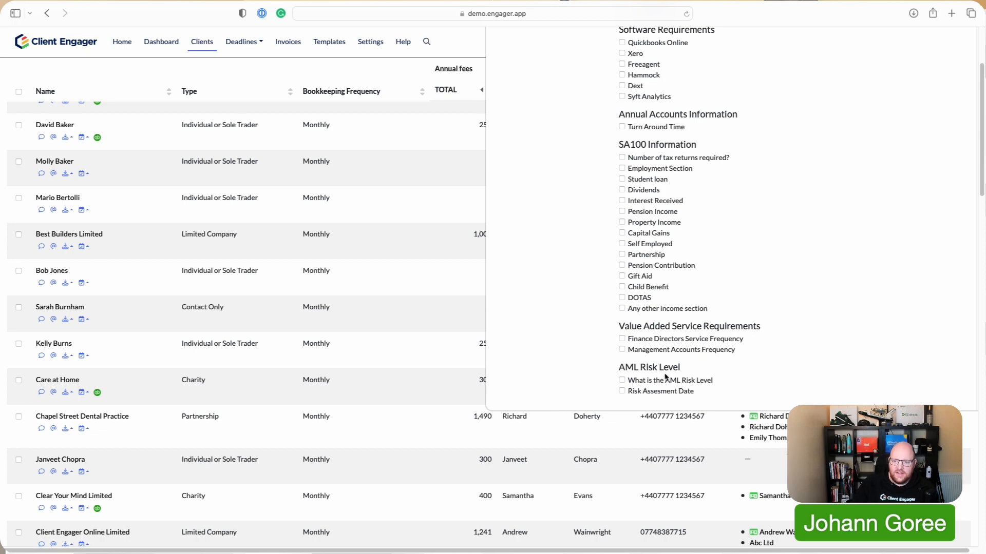
click(622, 381)
click(623, 392)
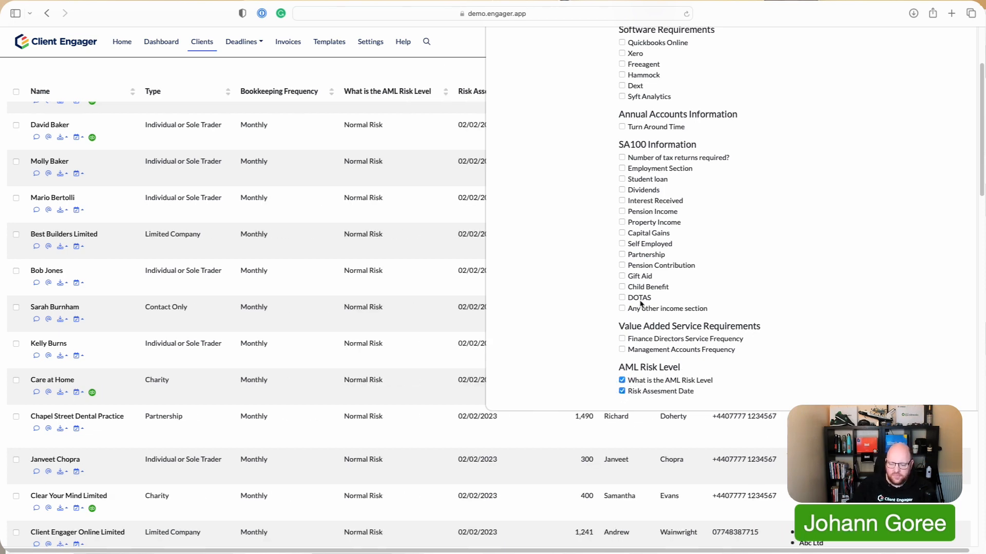
scroll(637, 311, up, 2)
scroll(626, 318, down, 8)
scroll(626, 321, up, 7)
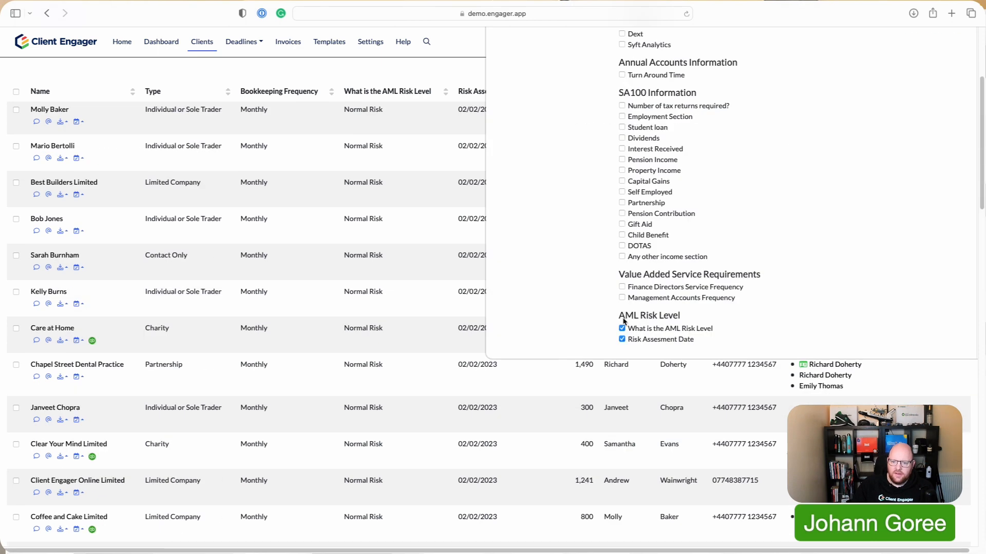
scroll(625, 320, up, 8)
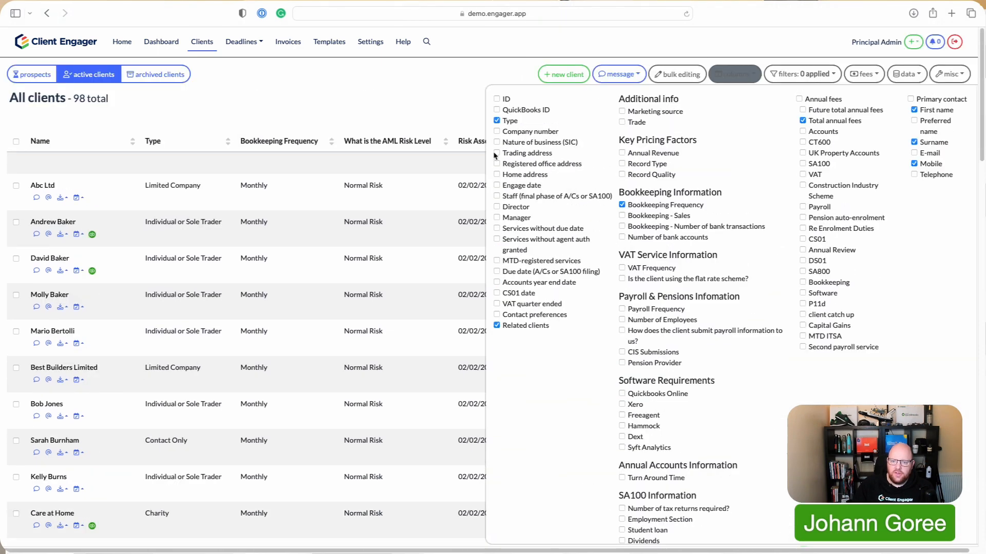
click(455, 124)
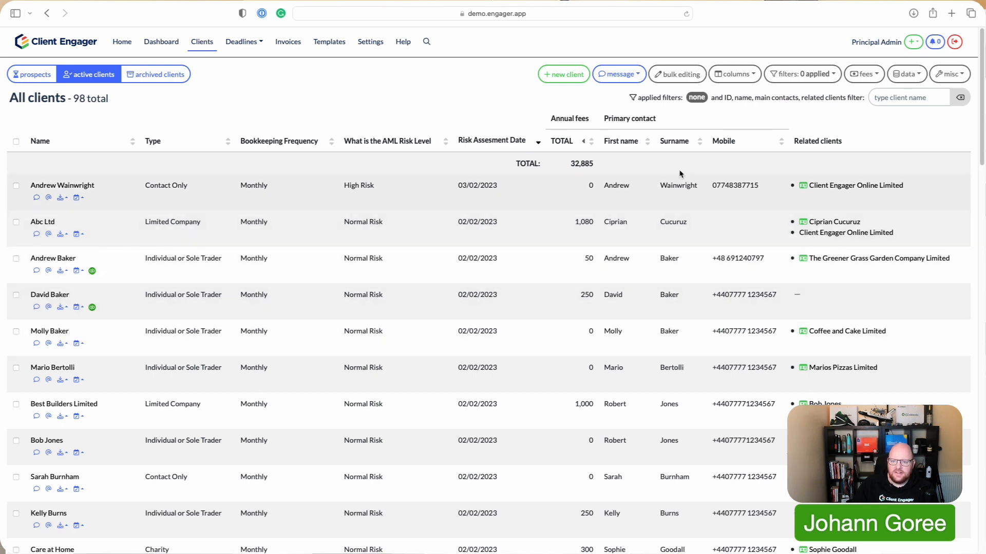
click(834, 72)
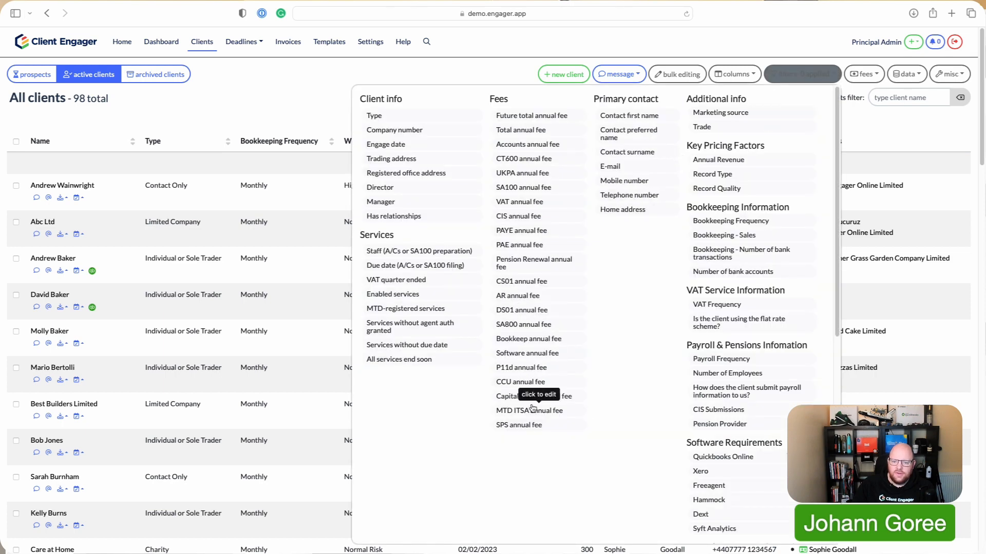
scroll(549, 391, down, 10)
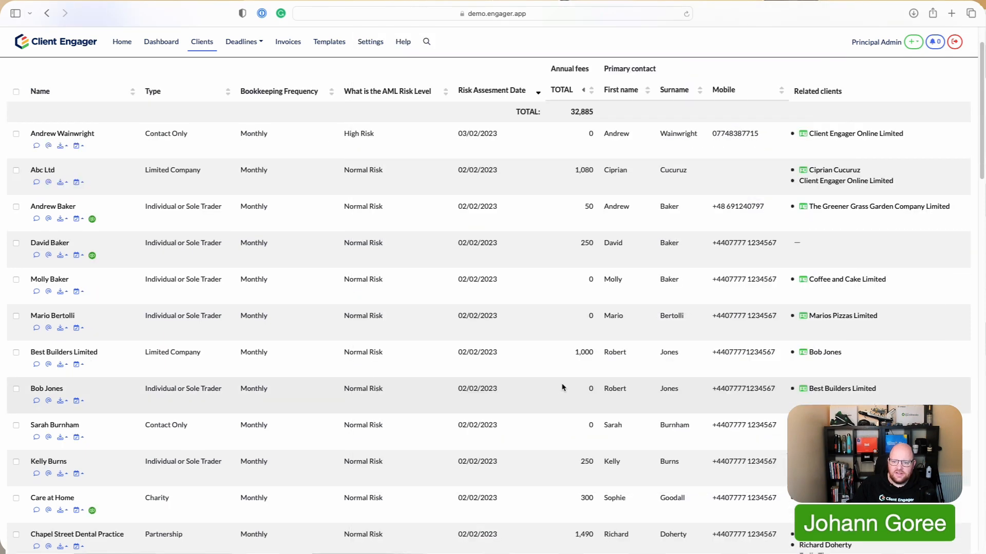
scroll(562, 388, up, 2)
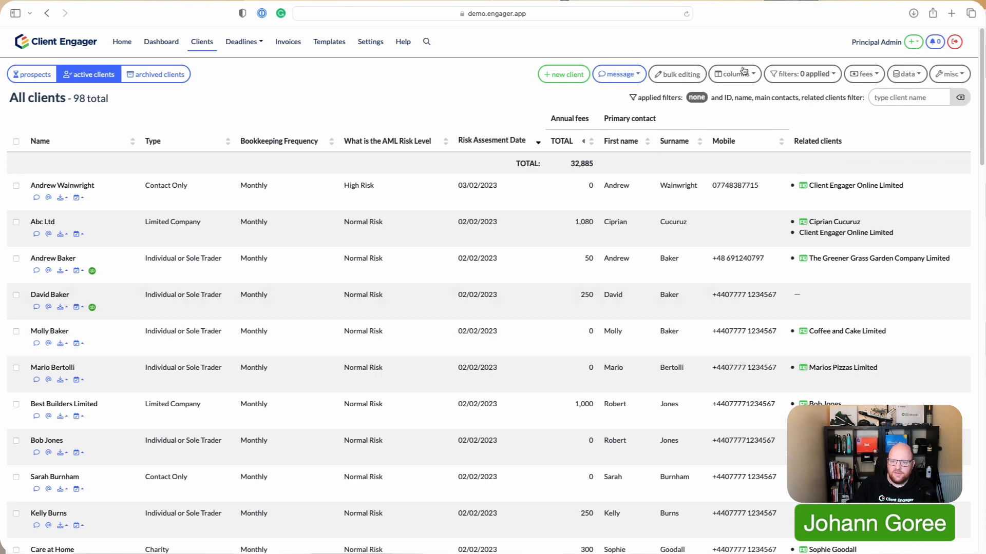
click(801, 73)
scroll(723, 255, down, 5)
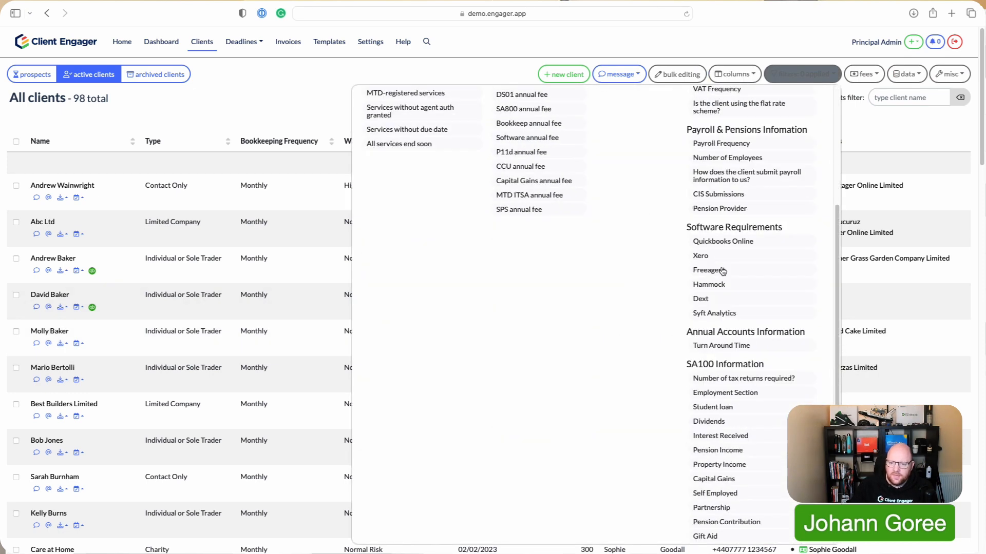
scroll(727, 303, down, 5)
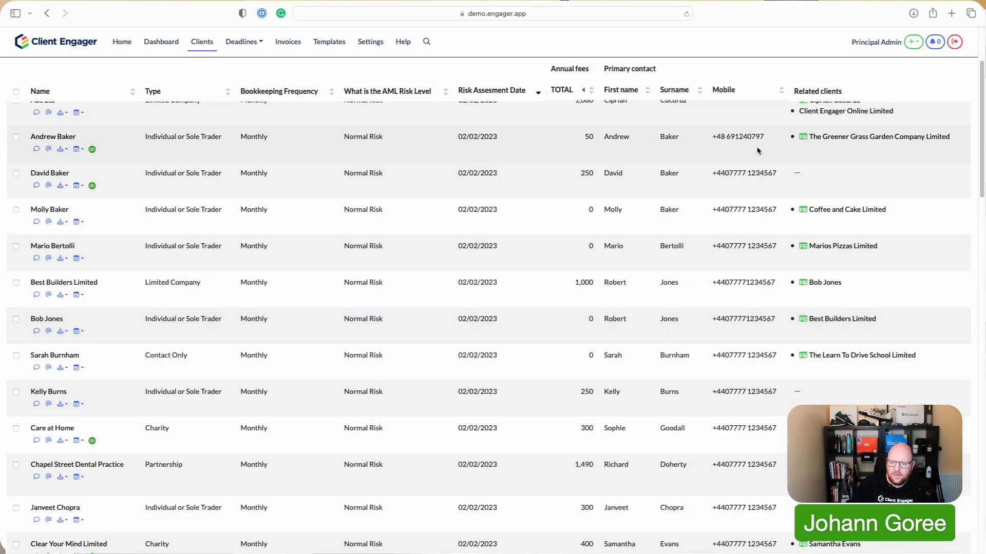
scroll(754, 154, up, 3)
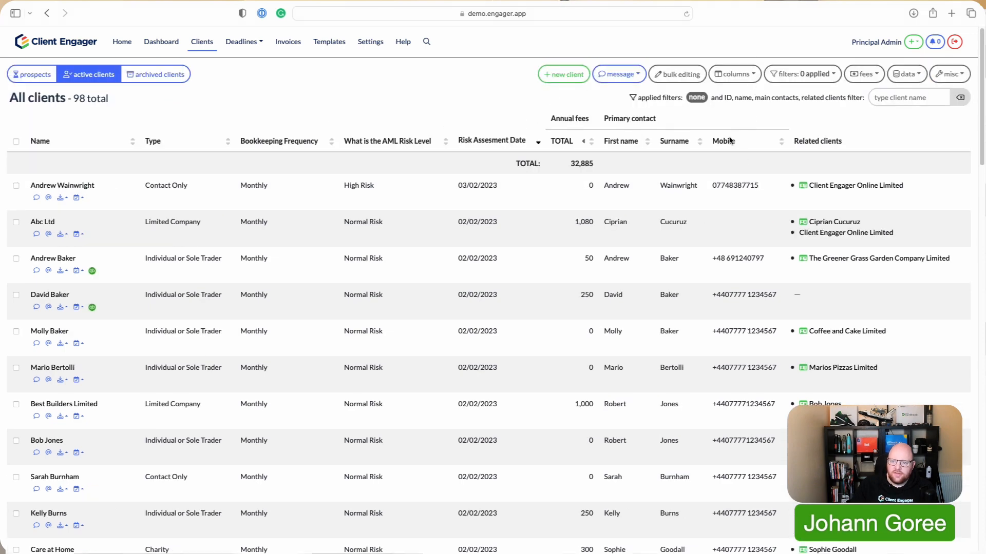
Filter the client list by What is the AML Risk Level, keeping only High Risk clients.
click(801, 74)
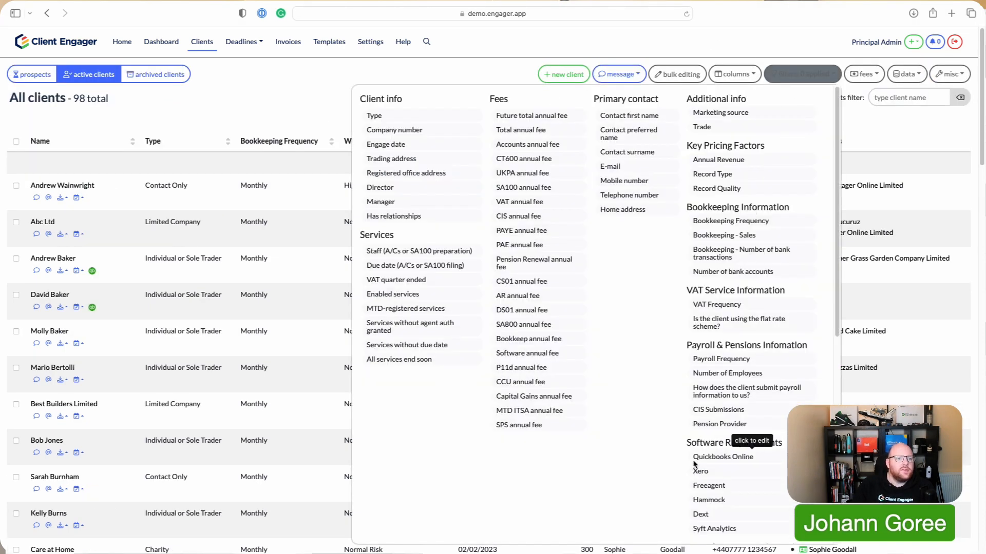
scroll(694, 464, down, 3)
scroll(696, 464, down, 10)
scroll(695, 463, down, 2)
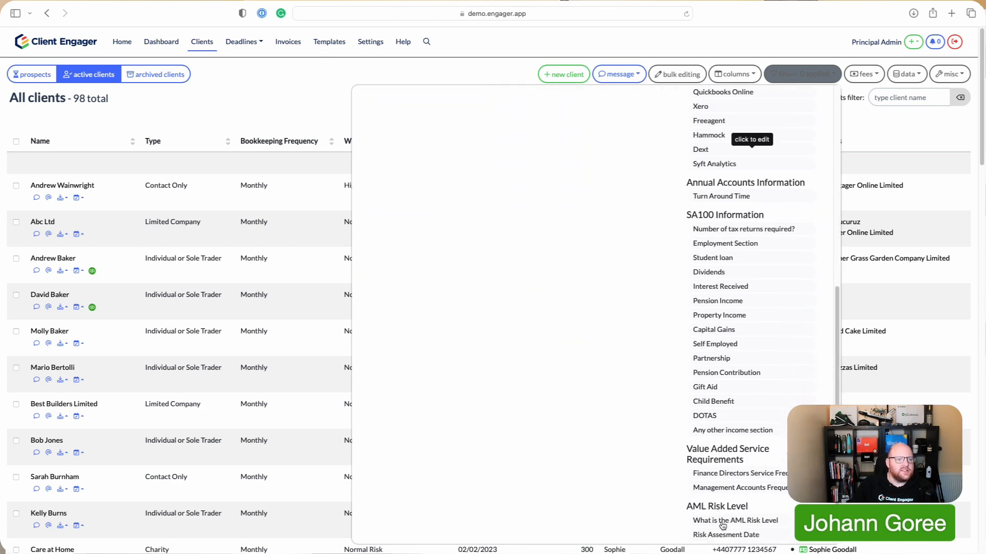
click(721, 522)
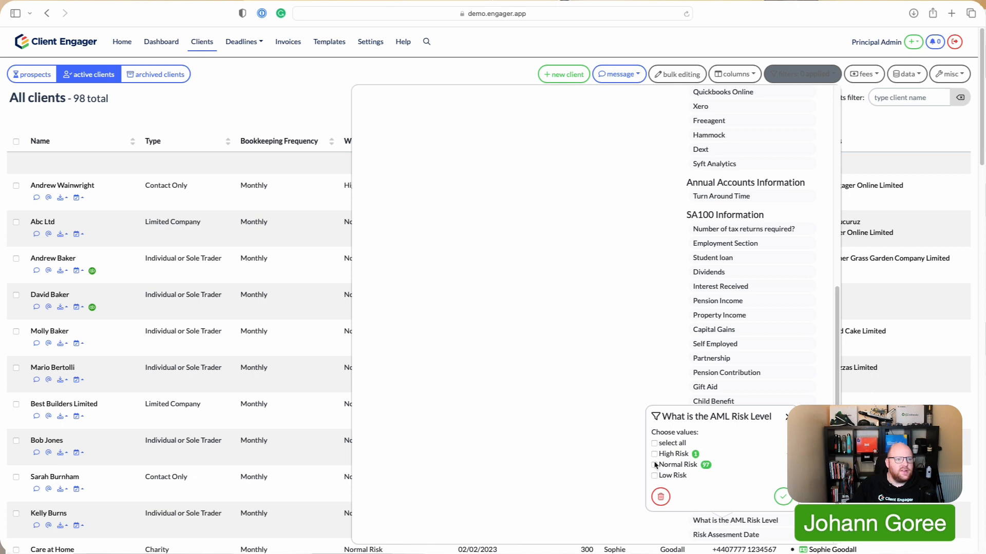
click(781, 497)
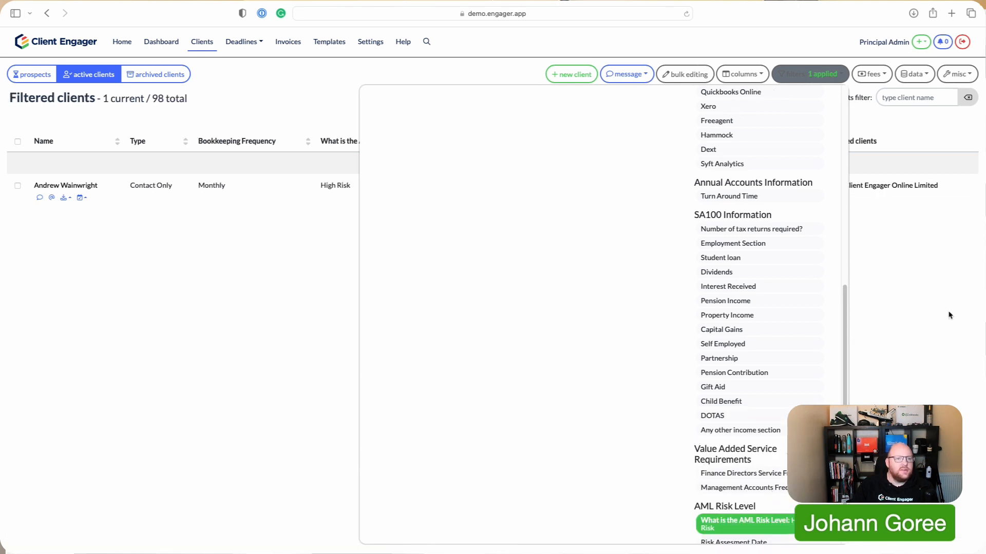
click(817, 74)
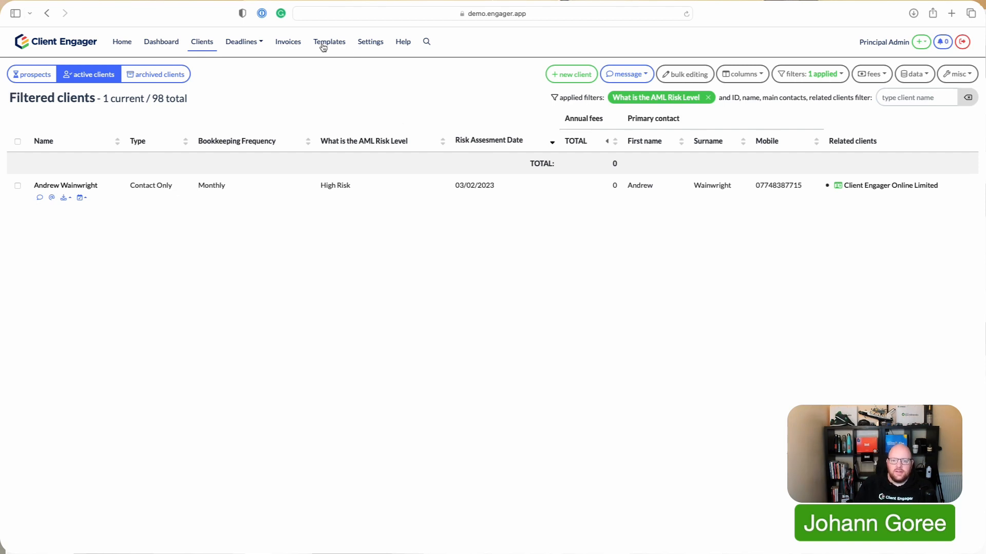
Go to the custom form fields settings and find the end of the section list, below AML Risk Level.
click(377, 46)
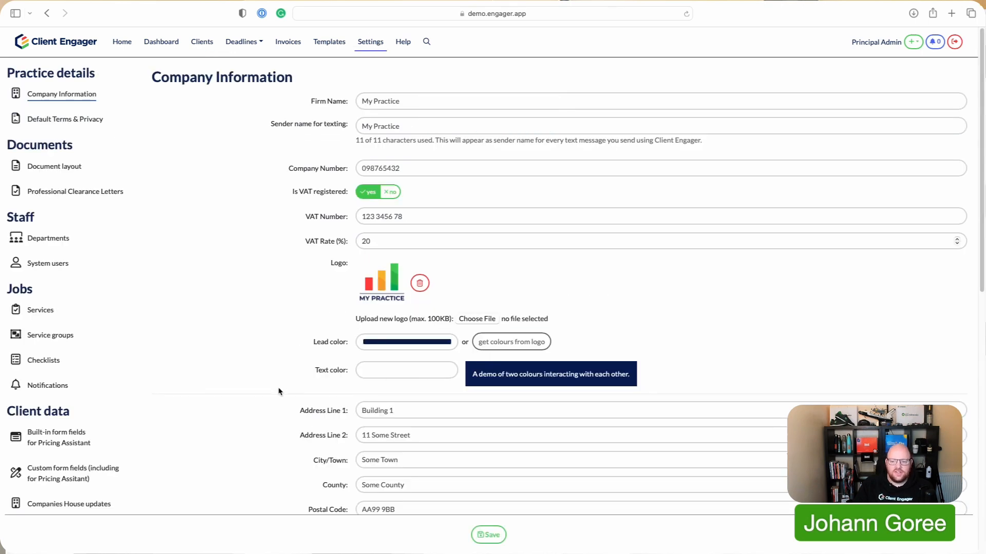
scroll(198, 391, down, 1)
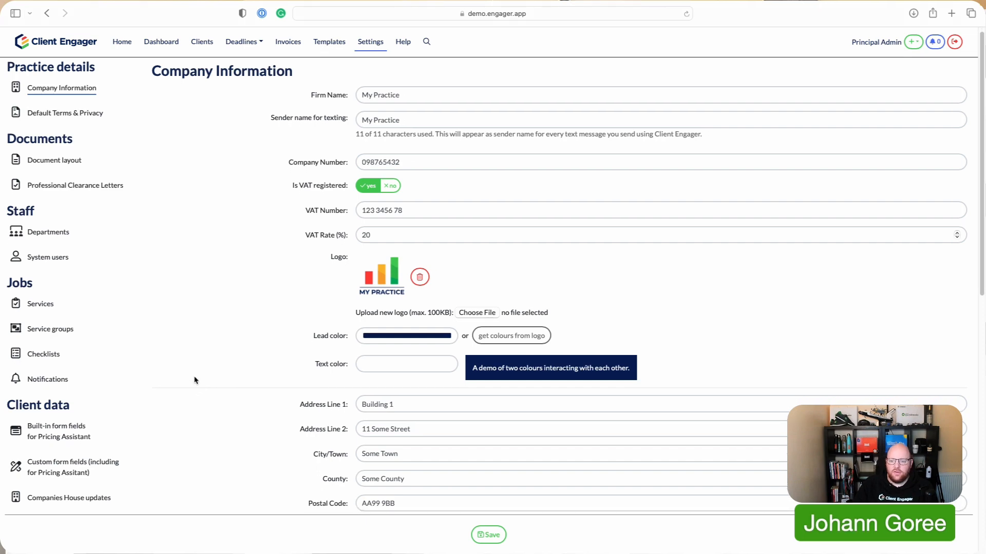
scroll(195, 381, down, 3)
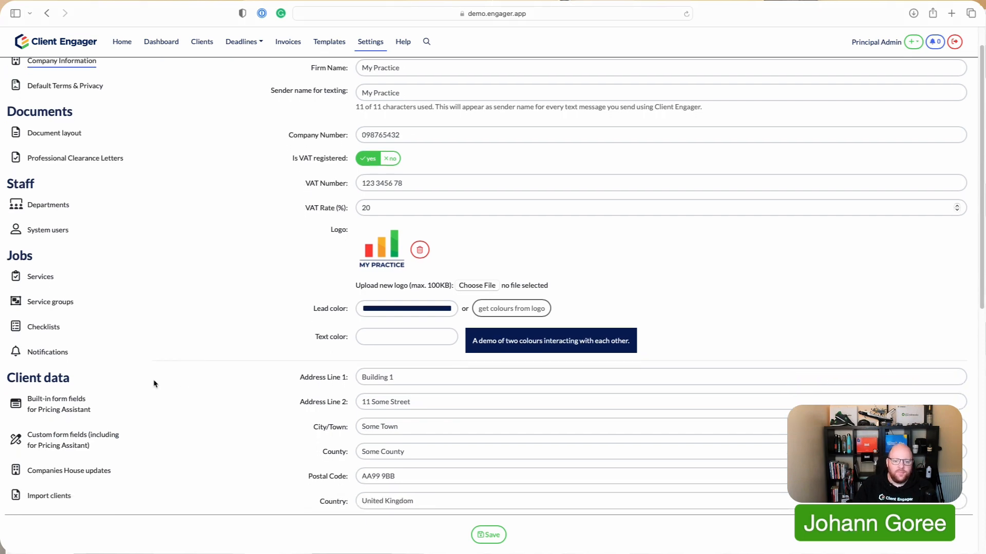
click(70, 439)
scroll(225, 436, down, 15)
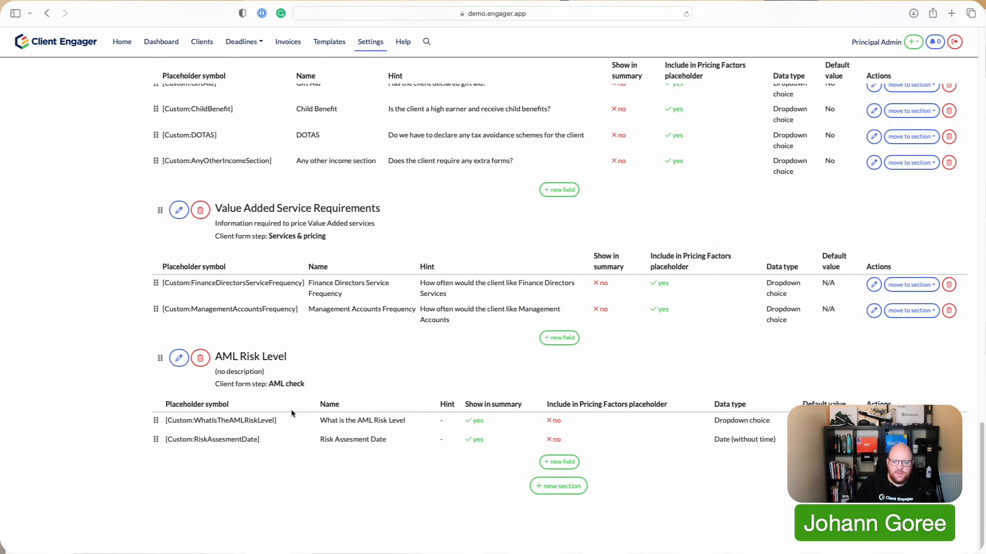
Add a section headed AML Risk Assessment Questions, assign it to the AML check client form step, and save it.
click(541, 486)
click(452, 244)
text(AML Risk Assessment Questions)
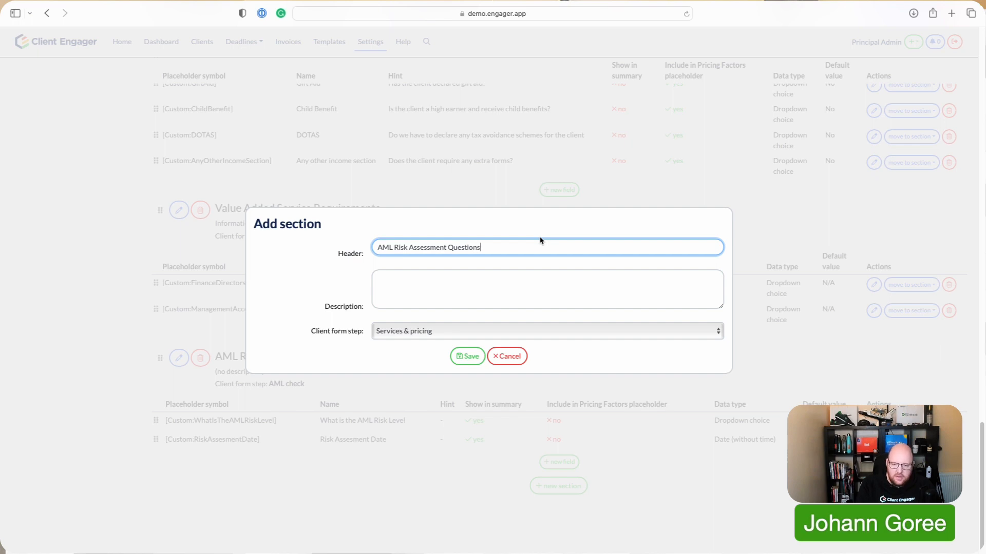
click(491, 334)
click(439, 342)
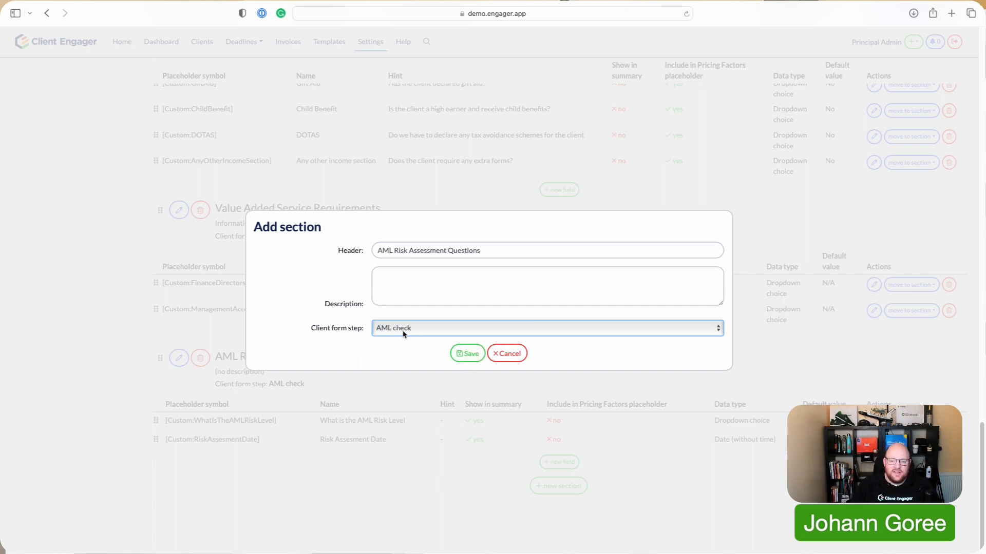
click(470, 354)
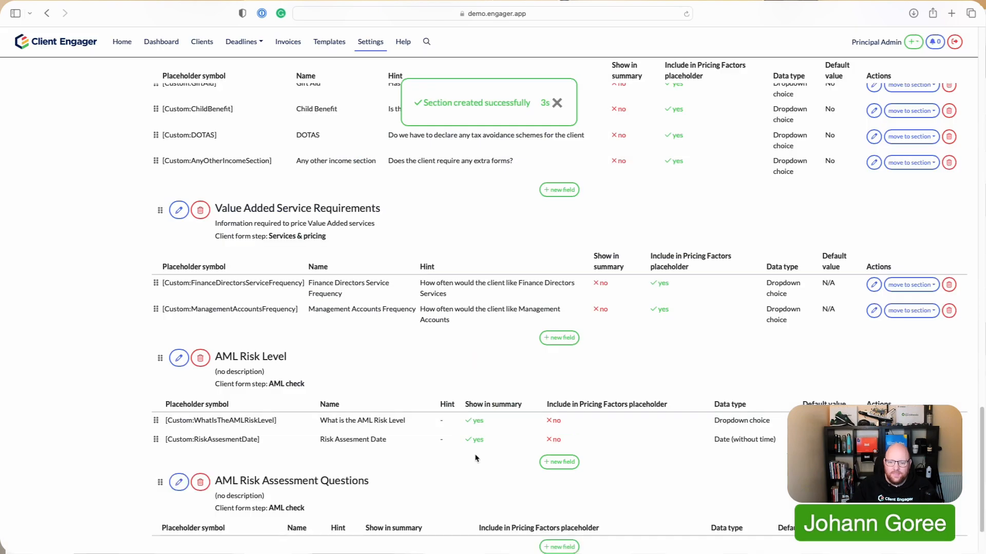
Start a new field in the AML Risk Assessment Questions section named "Have we confirmed the details at companies house".
scroll(485, 441, down, 3)
click(556, 463)
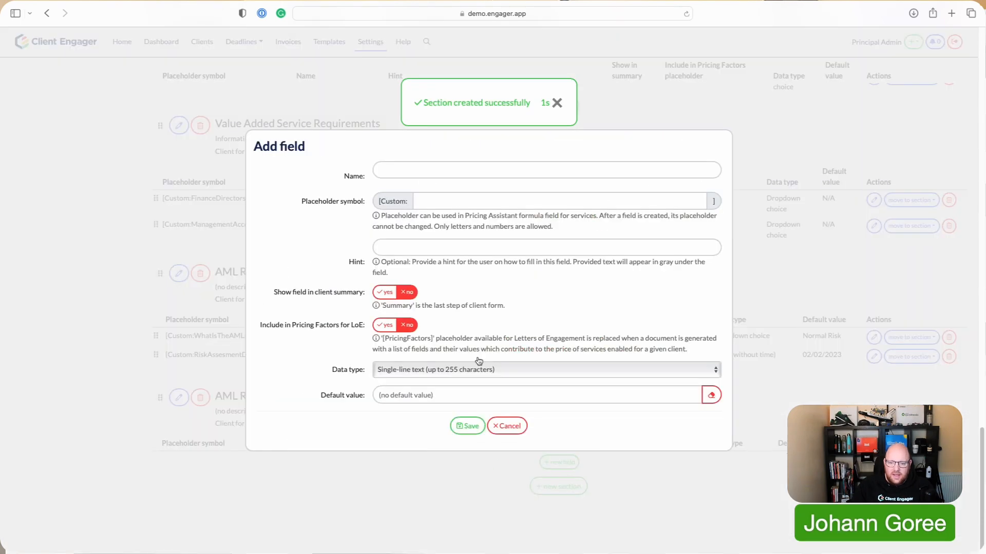
click(460, 175)
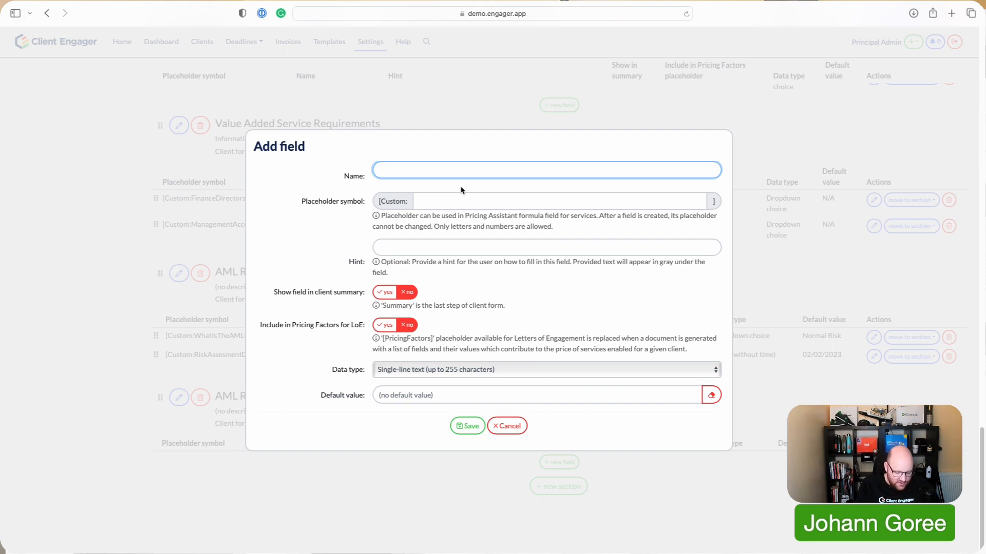
text(Have we)
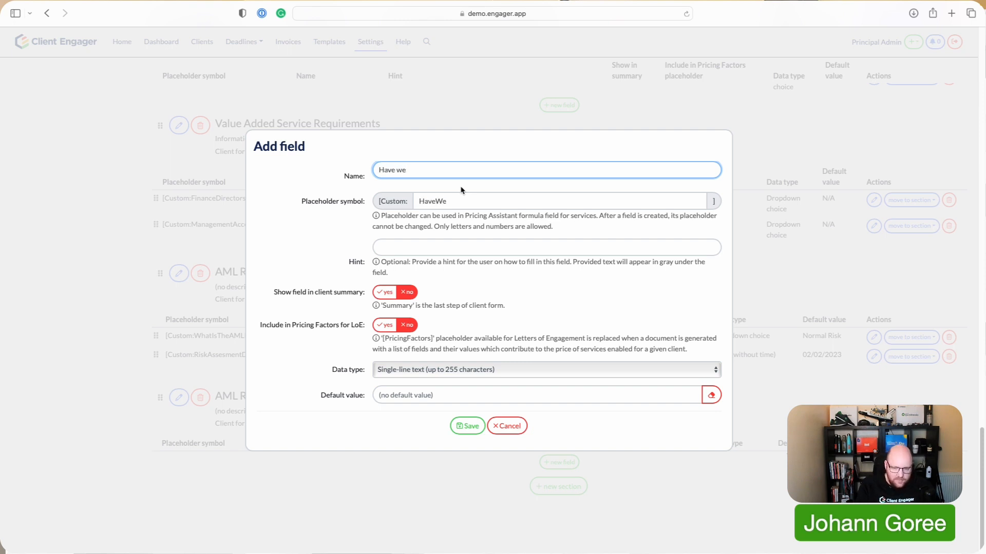
key(BackSpace)
text(we confirm)
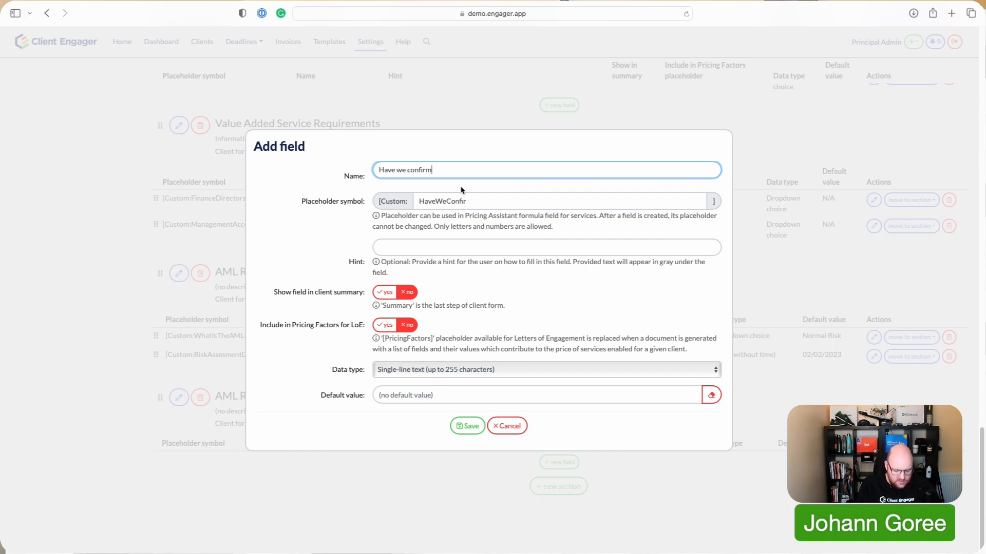
text(ed the details at companies house)
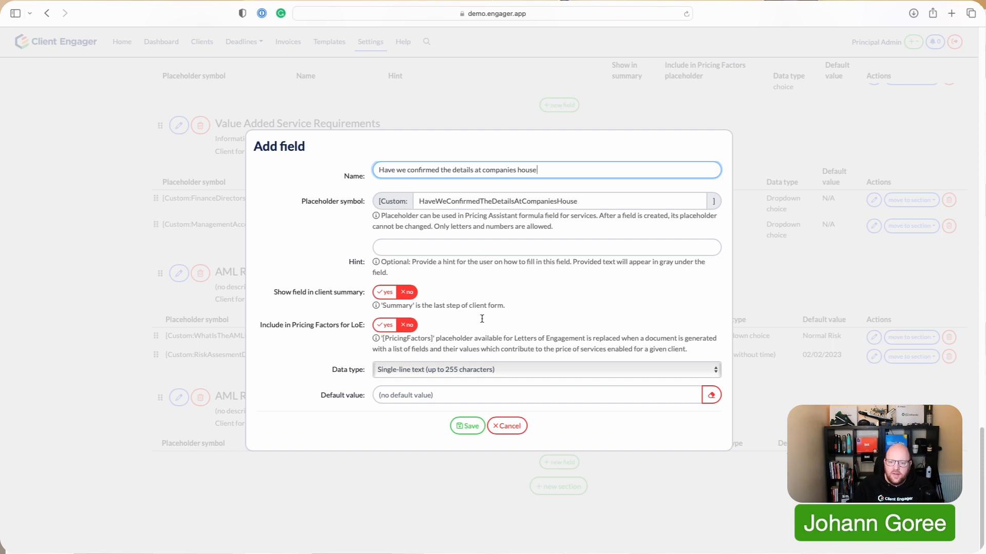
Make the companies house field a Dropdown choice with the options Yes and No, and save it.
click(455, 373)
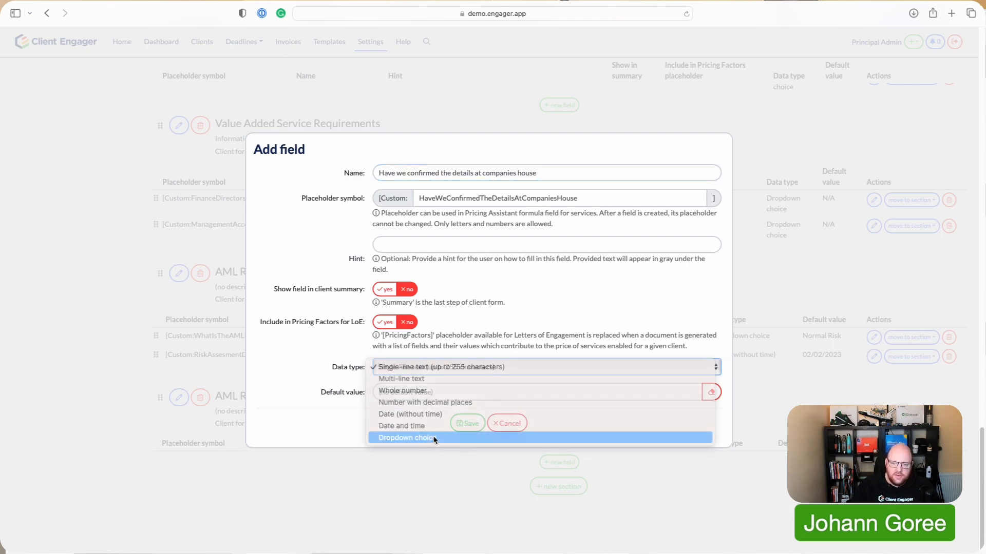
click(434, 441)
click(547, 410)
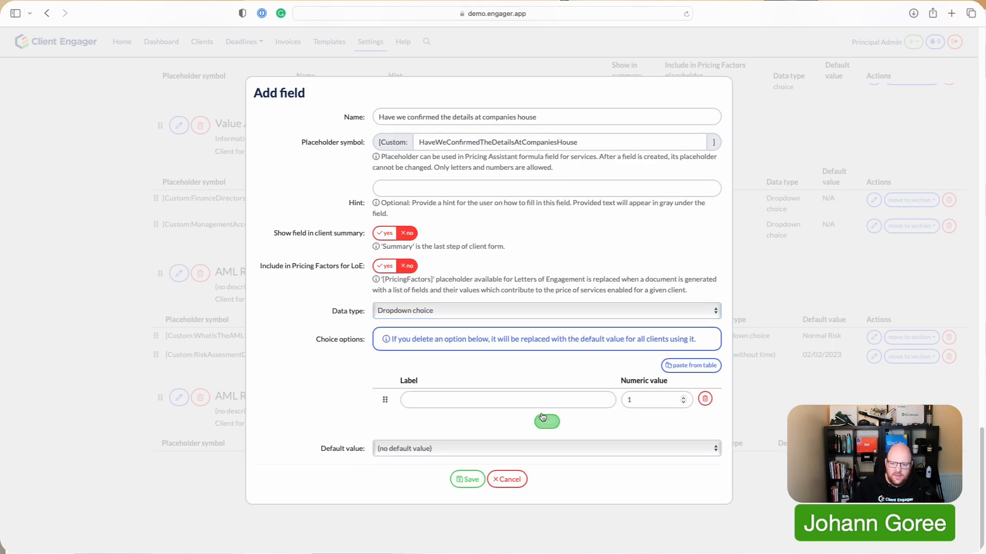
click(505, 404)
text(Yes)
click(546, 422)
click(529, 416)
text(Np)
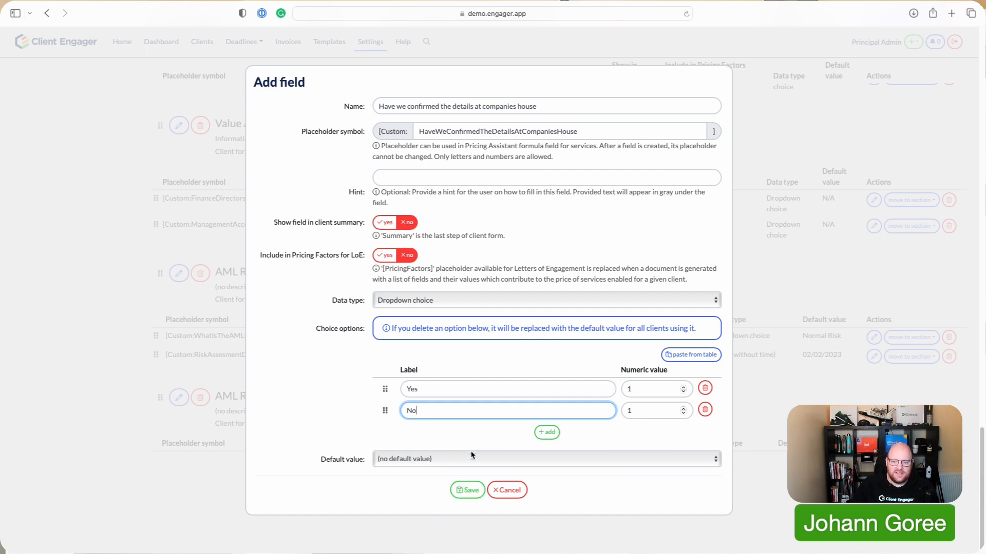
click(471, 488)
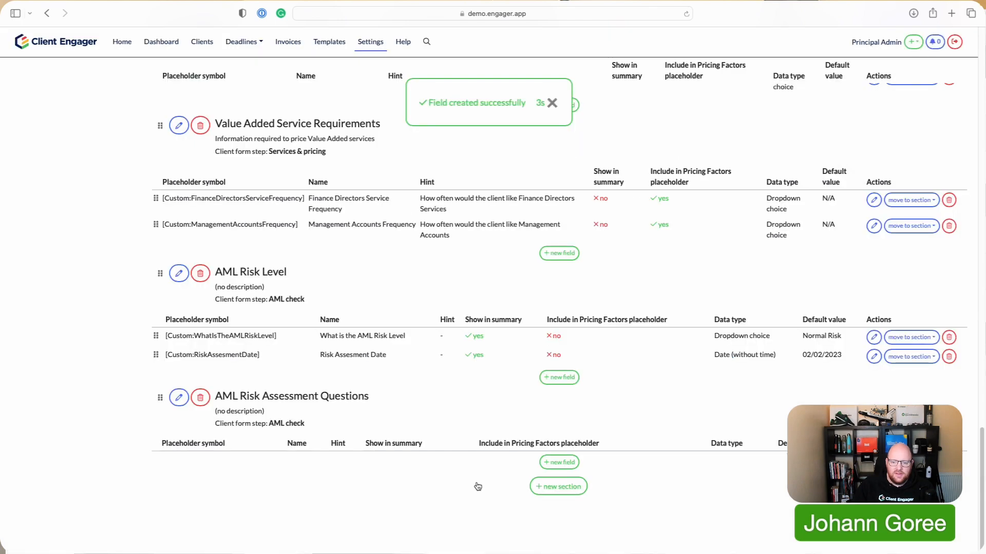
Add a single-line text field named "How will the client commuicate with us?" to the AML Risk Assessment Questions section and save it.
click(552, 482)
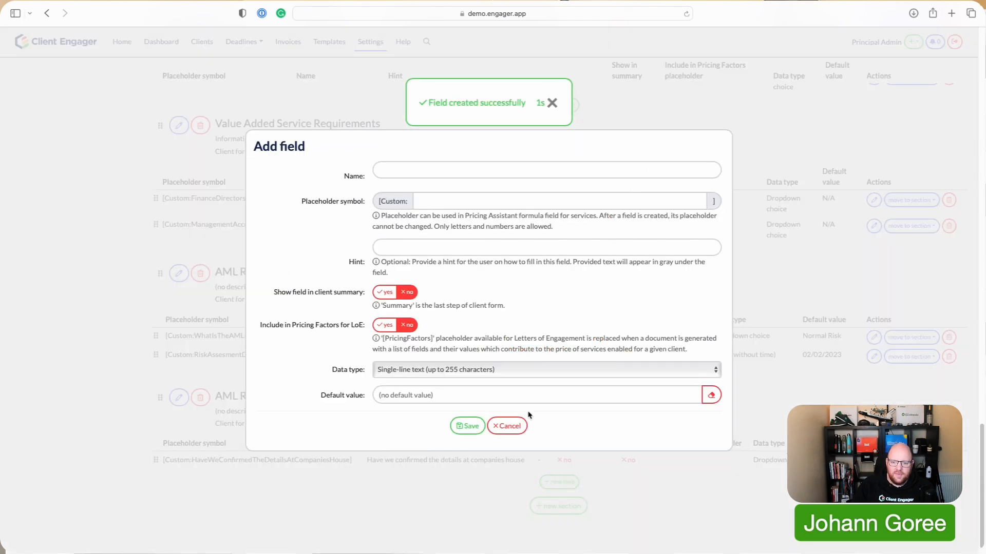
click(445, 171)
text(How will the client)
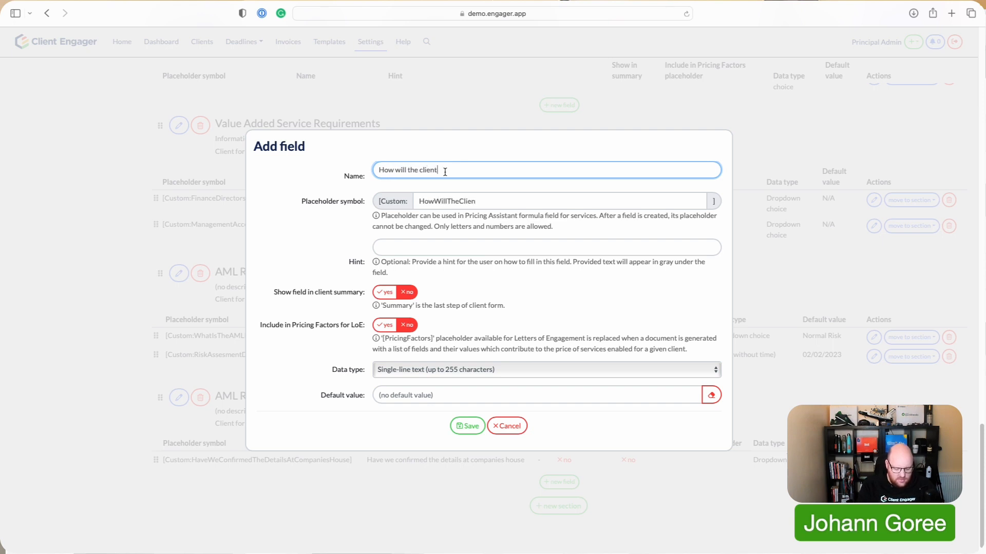
text( commuicate )
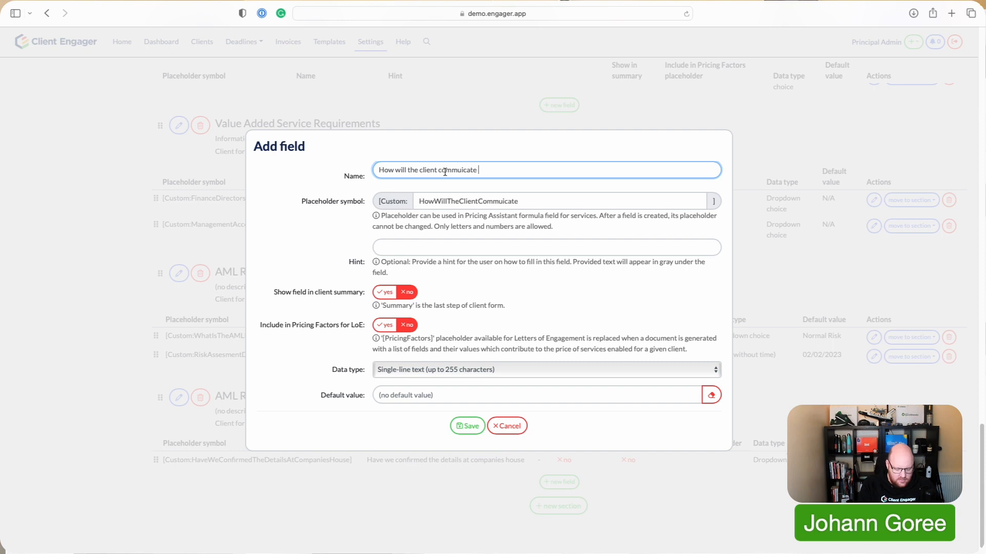
text(with us?)
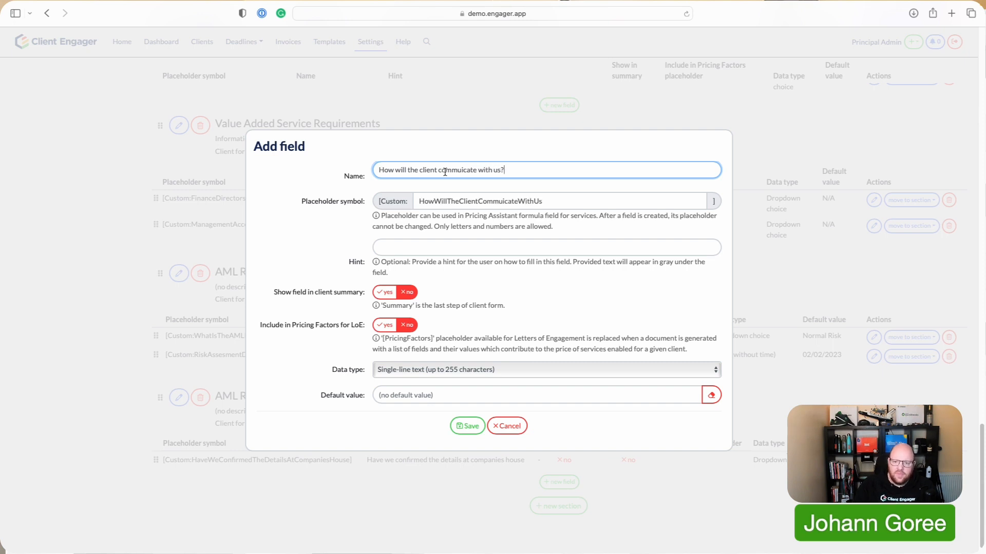
click(417, 369)
click(445, 368)
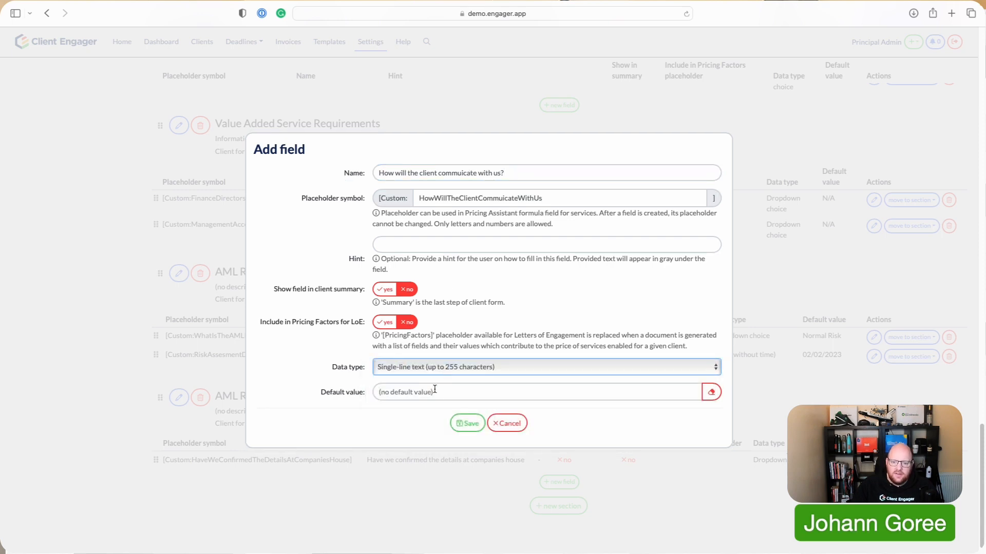
click(467, 423)
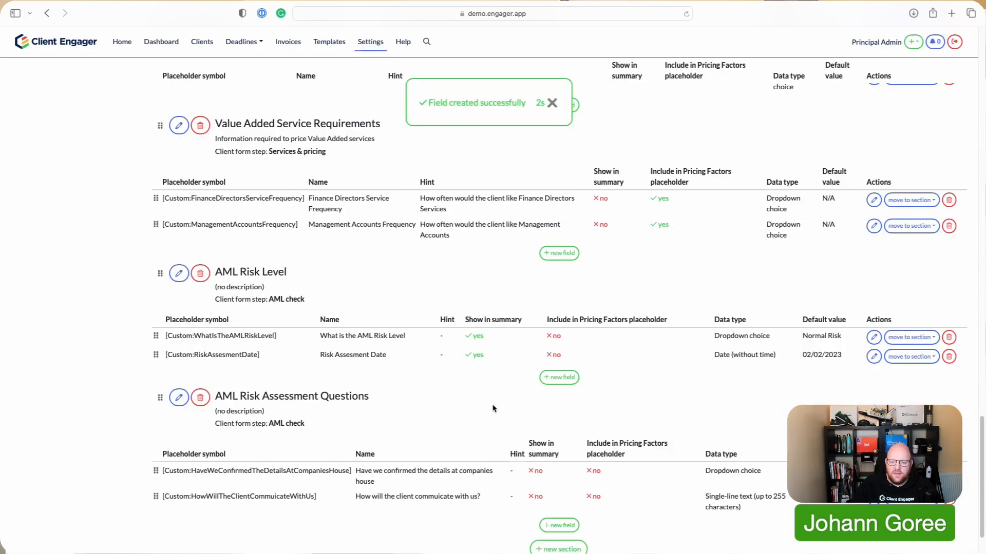
Open the contact-only client's record from the client list, go to its AML check step and expand AML Risk Assessment Questions.
scroll(488, 420, down, 2)
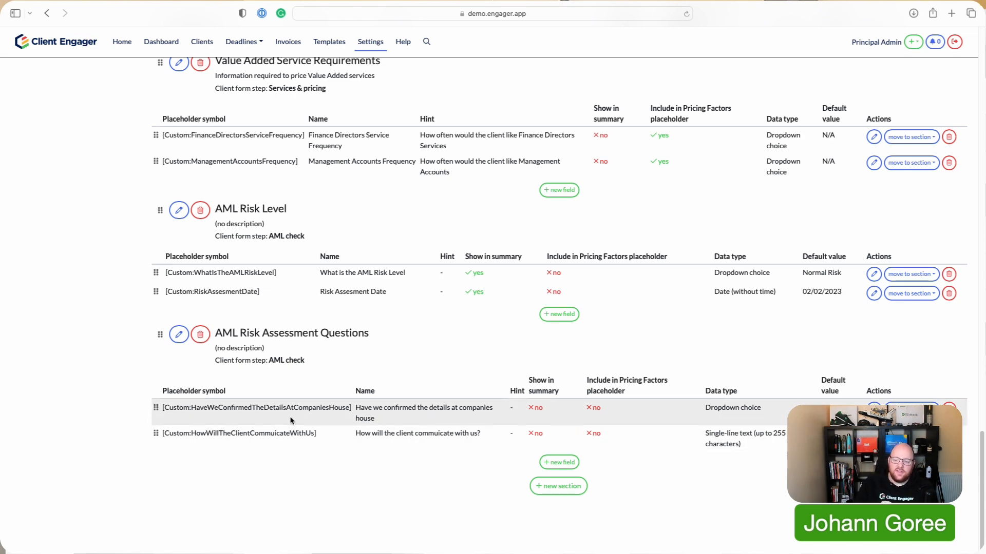
scroll(287, 411, up, 7)
scroll(221, 210, up, 2)
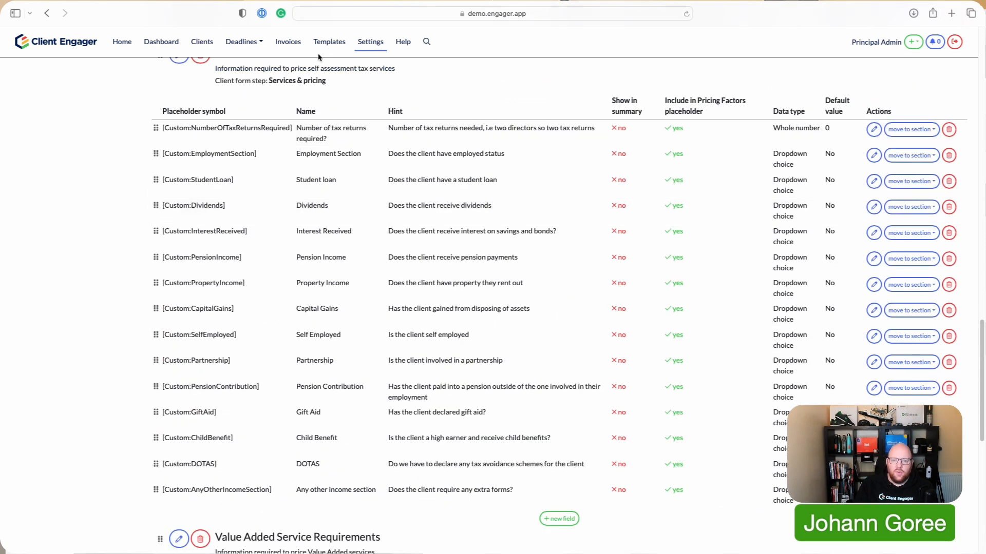
click(200, 42)
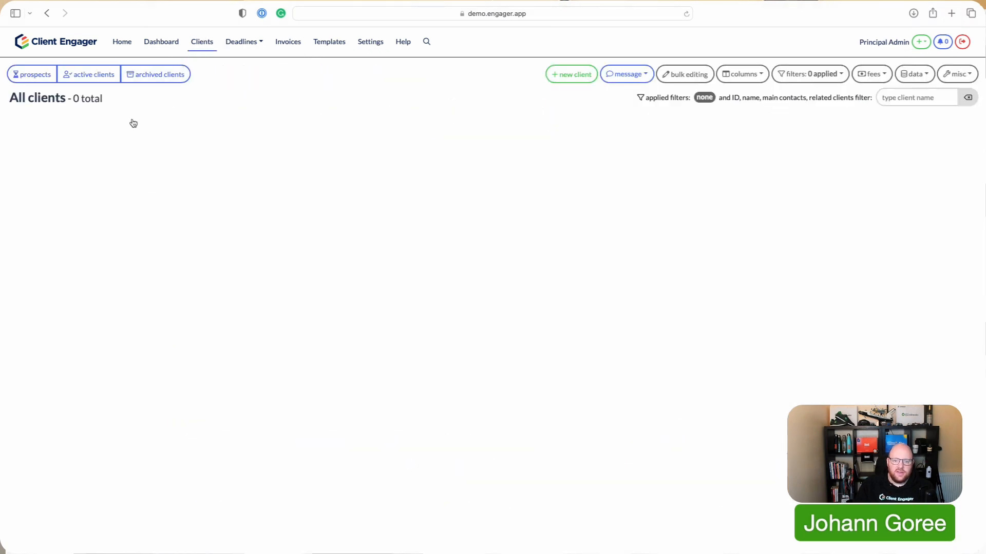
click(80, 186)
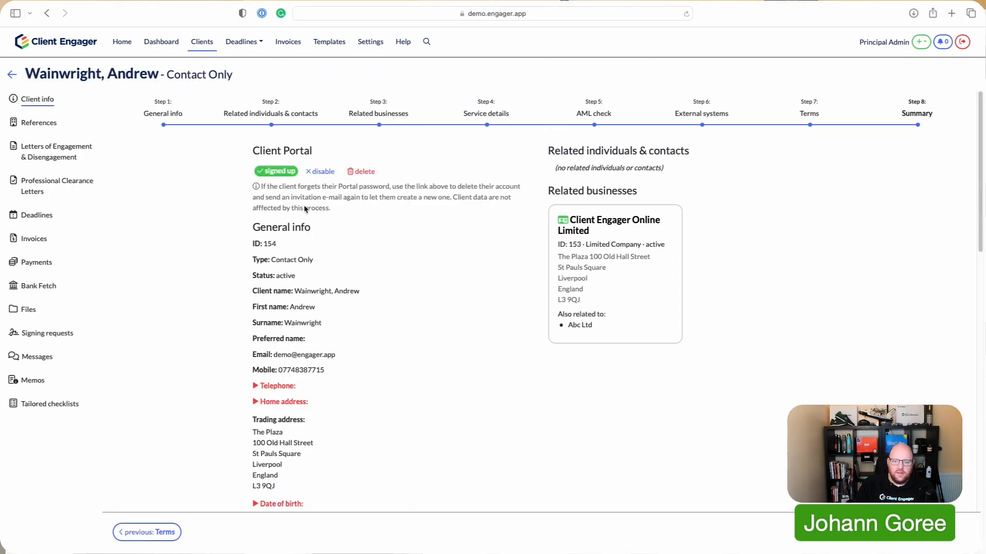
click(572, 119)
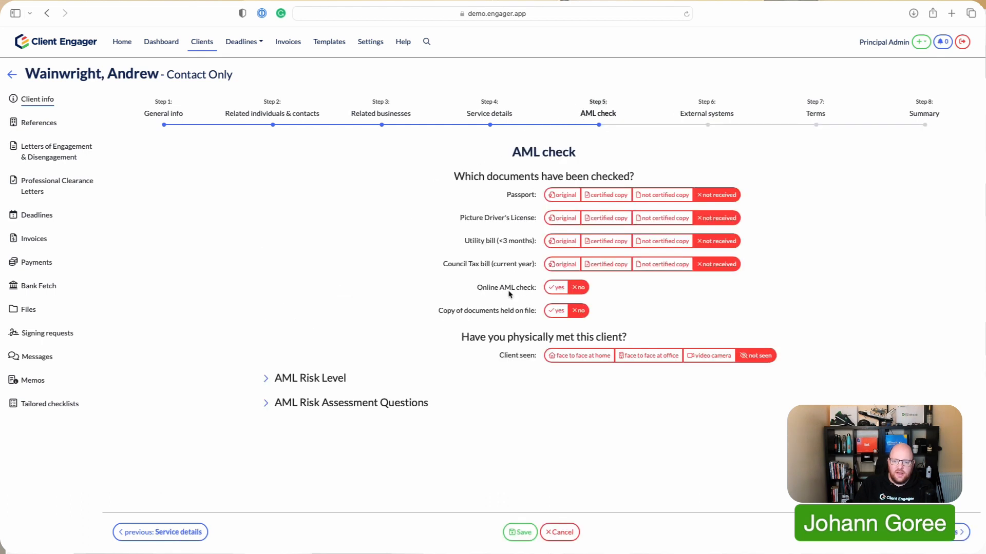
click(266, 402)
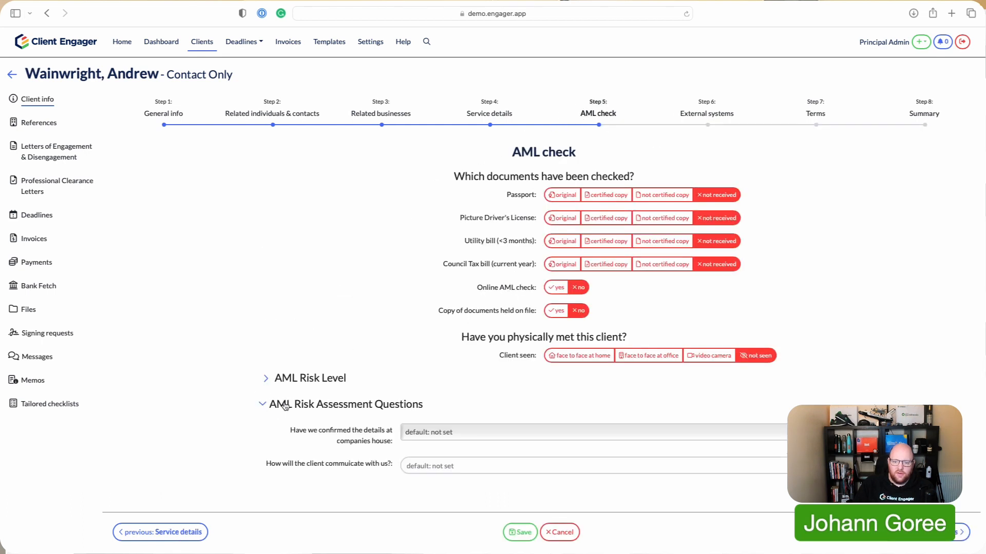